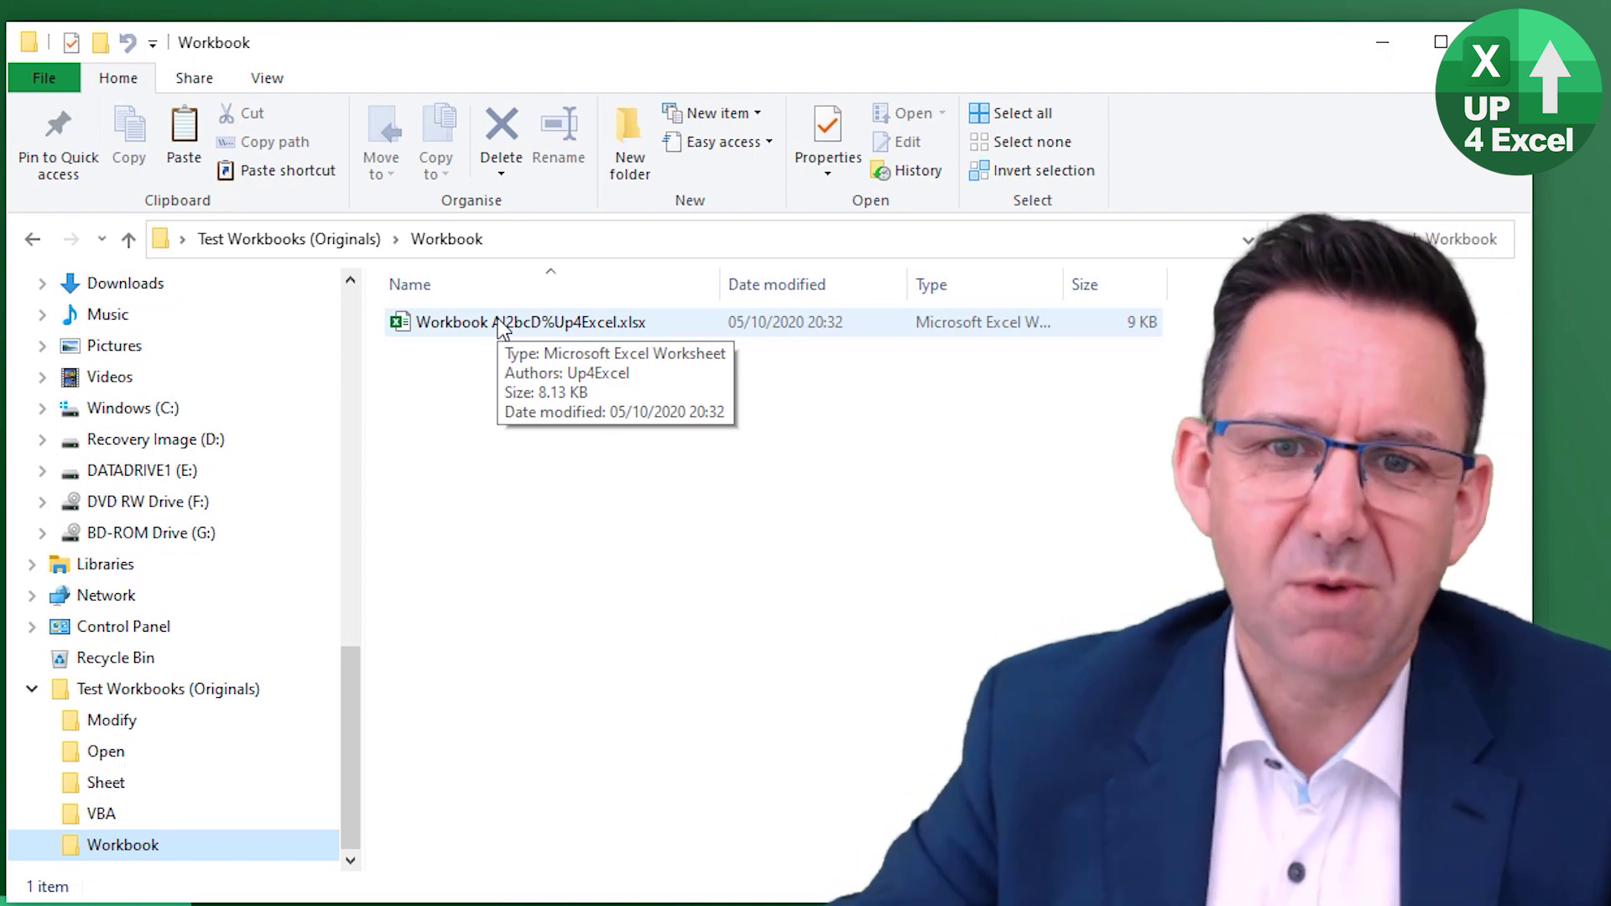
Open the protected workbook in Excel and bring up the Review tab
{"action": "double_click", "coordinate": [500, 323]}
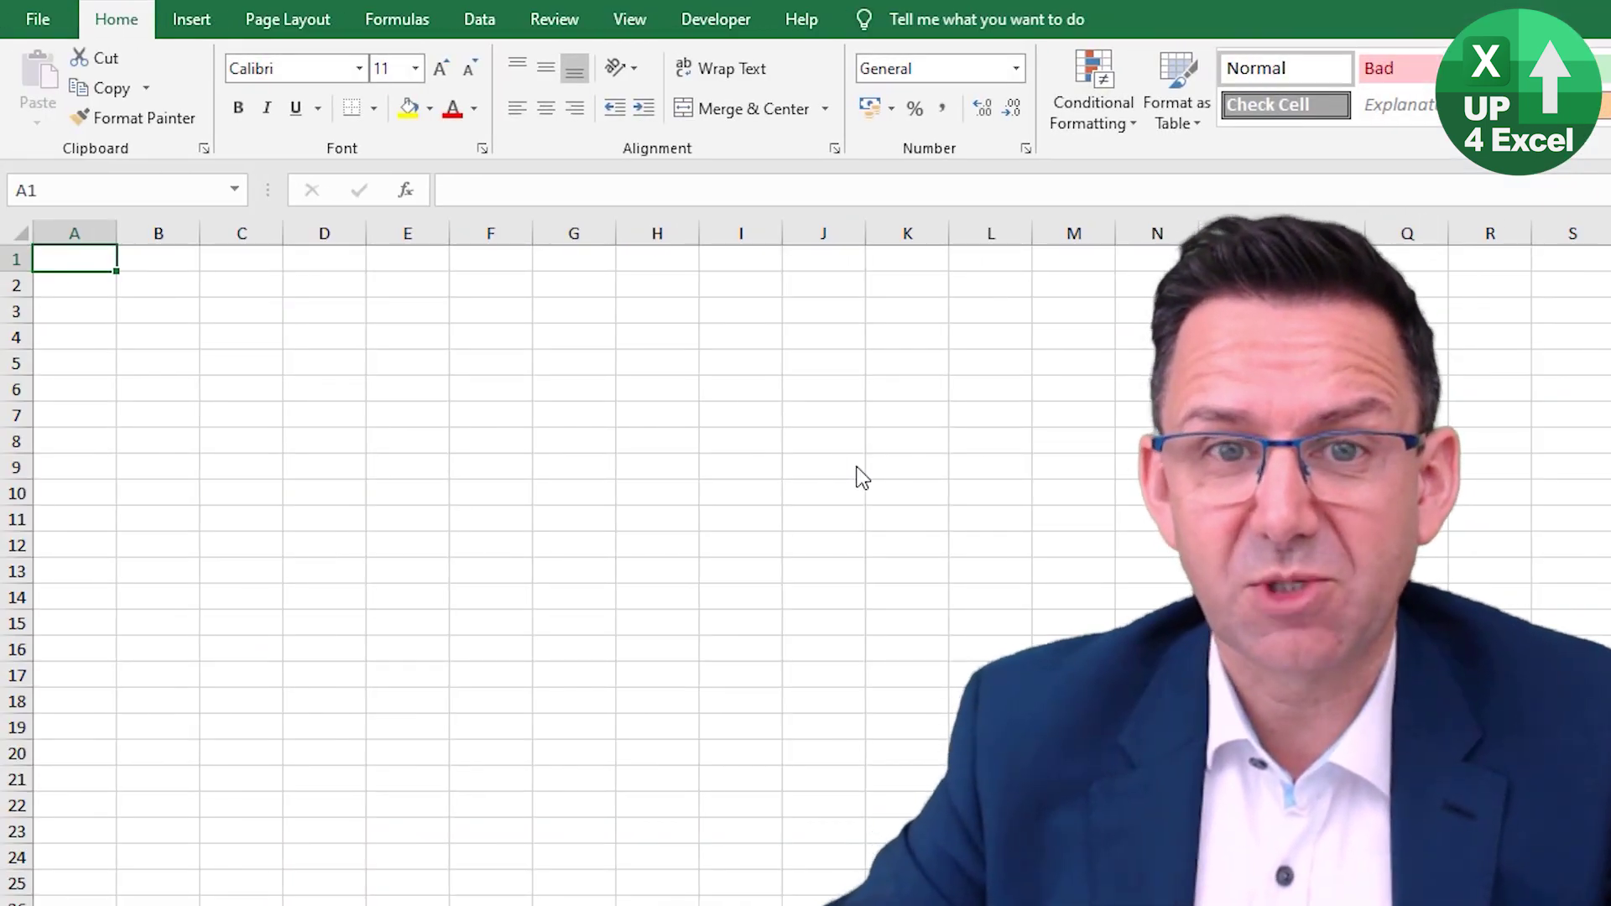
{"action": "left_click", "coordinate": [640, 22]}
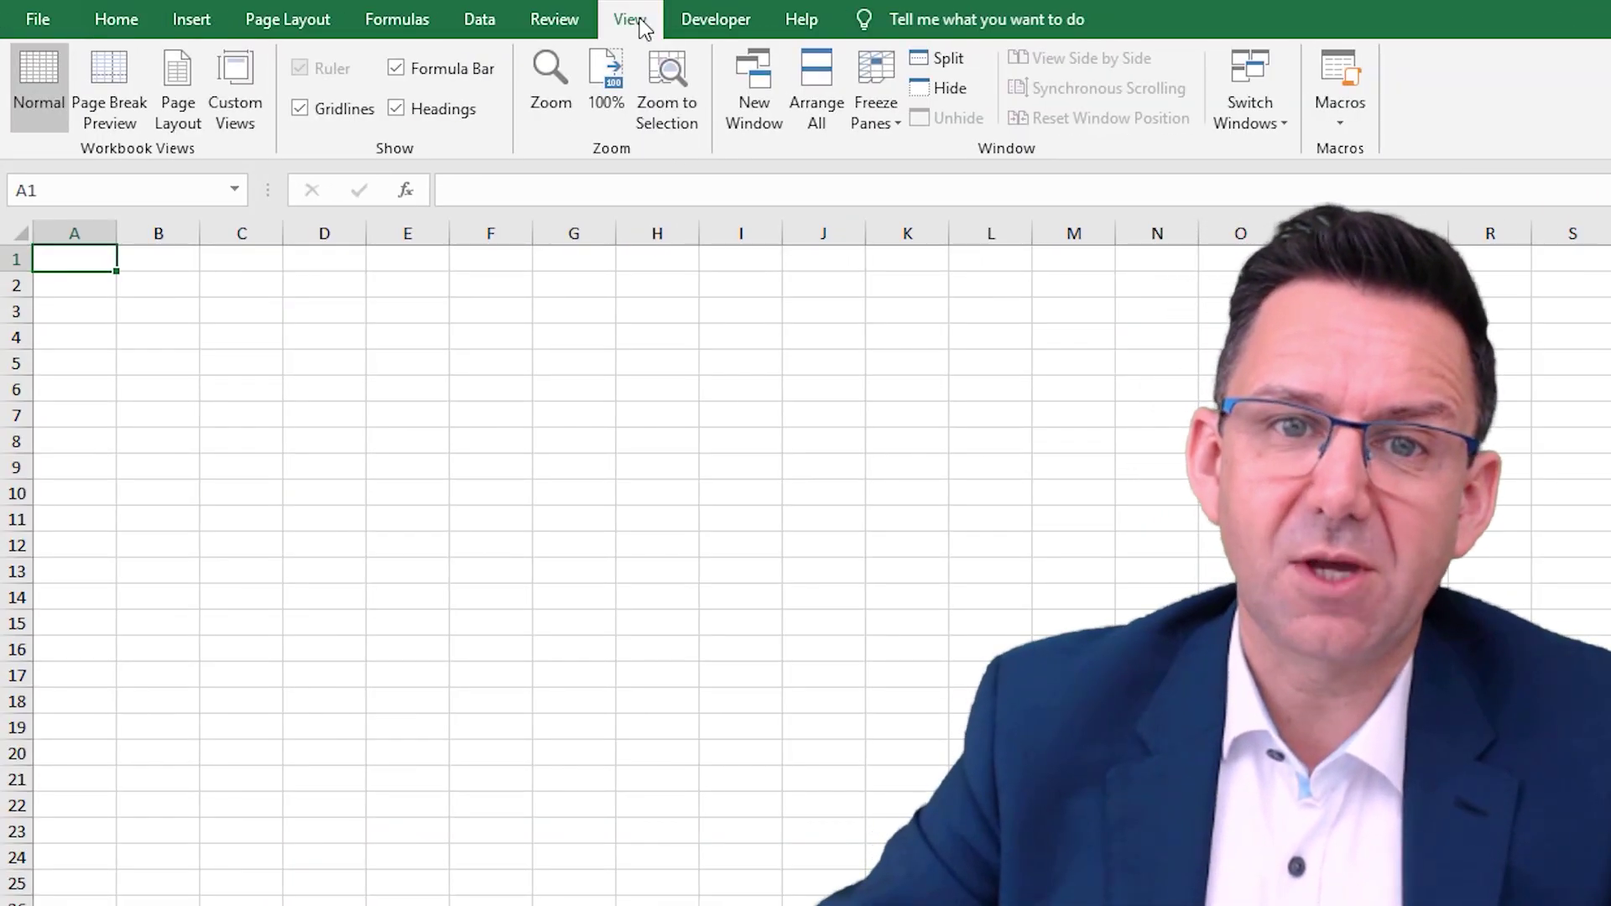
{"action": "left_click", "coordinate": [568, 26]}
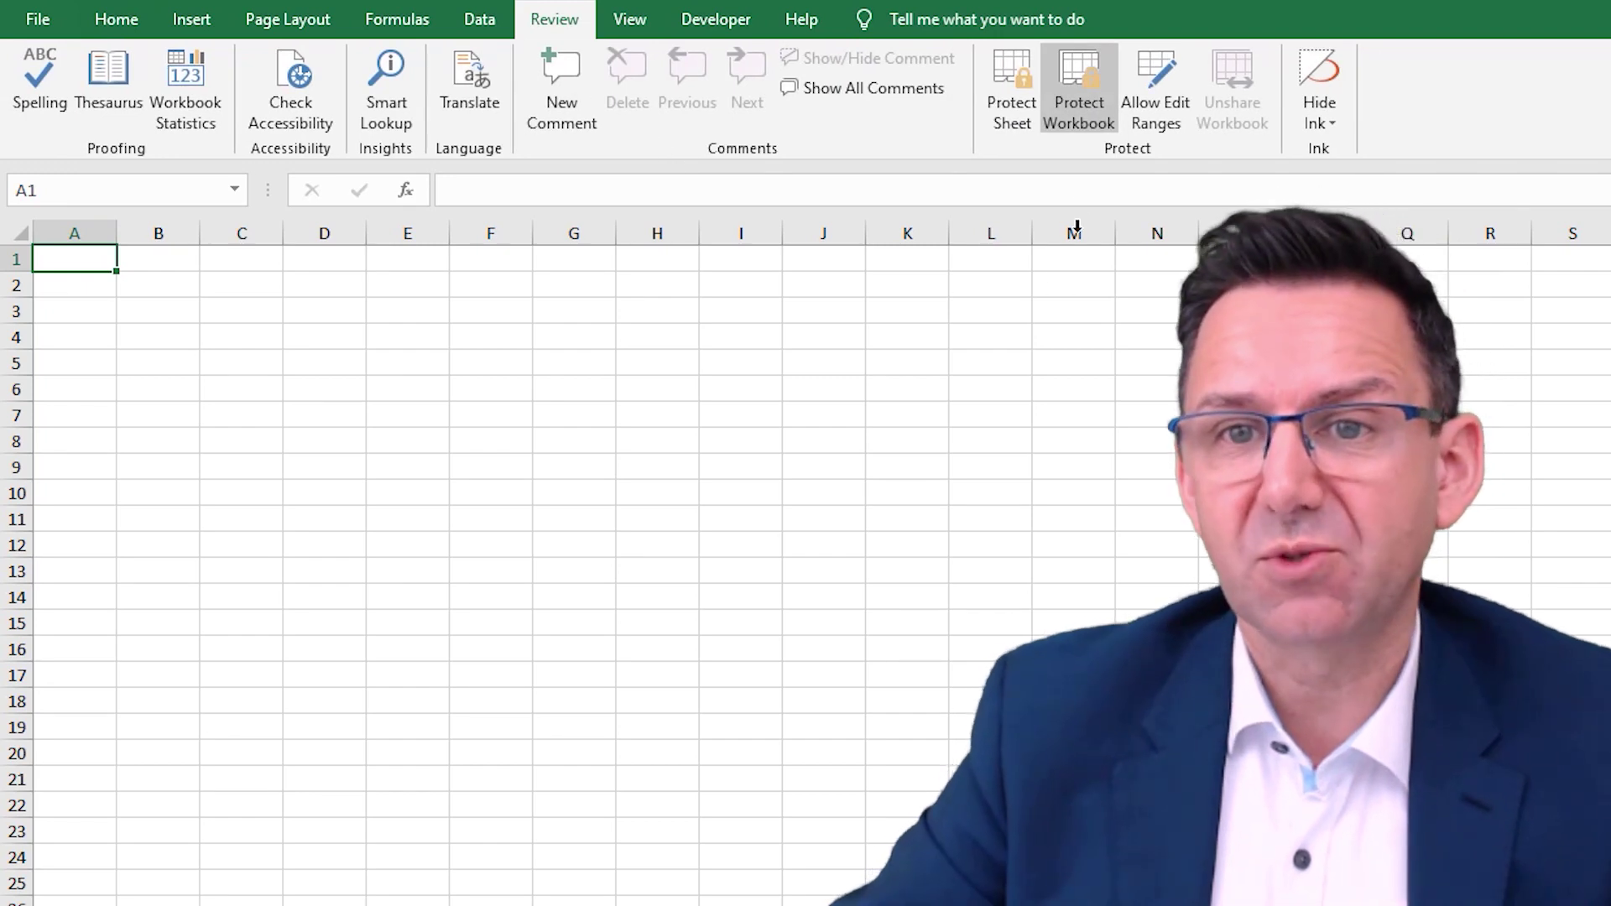
Attempt to unprotect the workbook structure, then cancel the password prompt
{"action": "left_click", "coordinate": [1075, 112]}
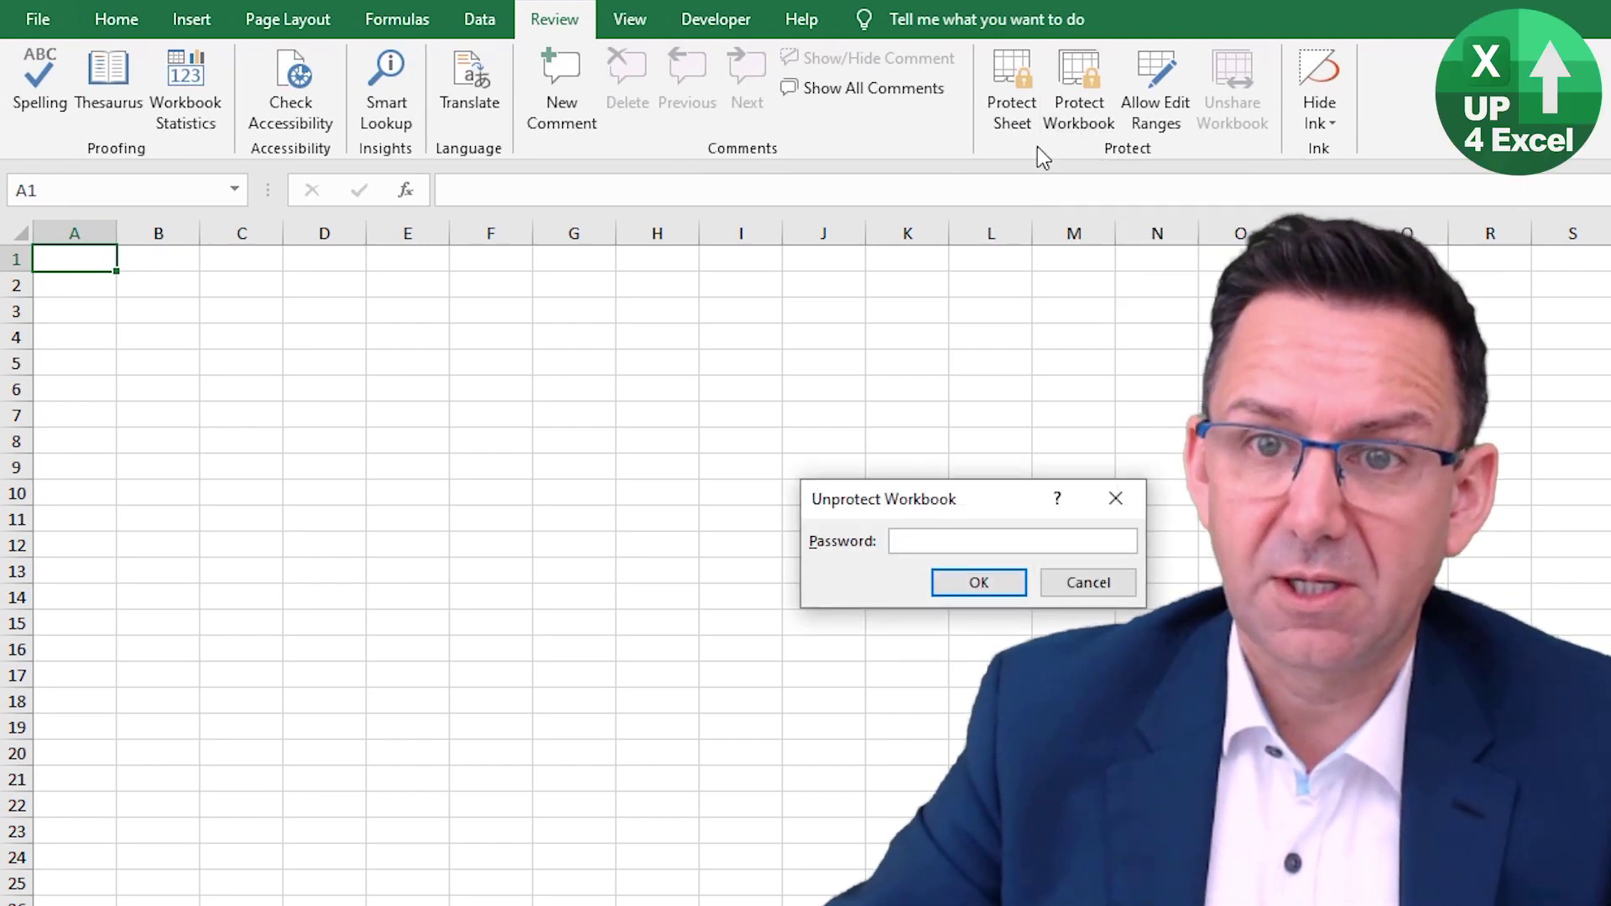
{"action": "left_click", "coordinate": [1082, 582]}
{"action": "left_click", "coordinate": [740, 493]}
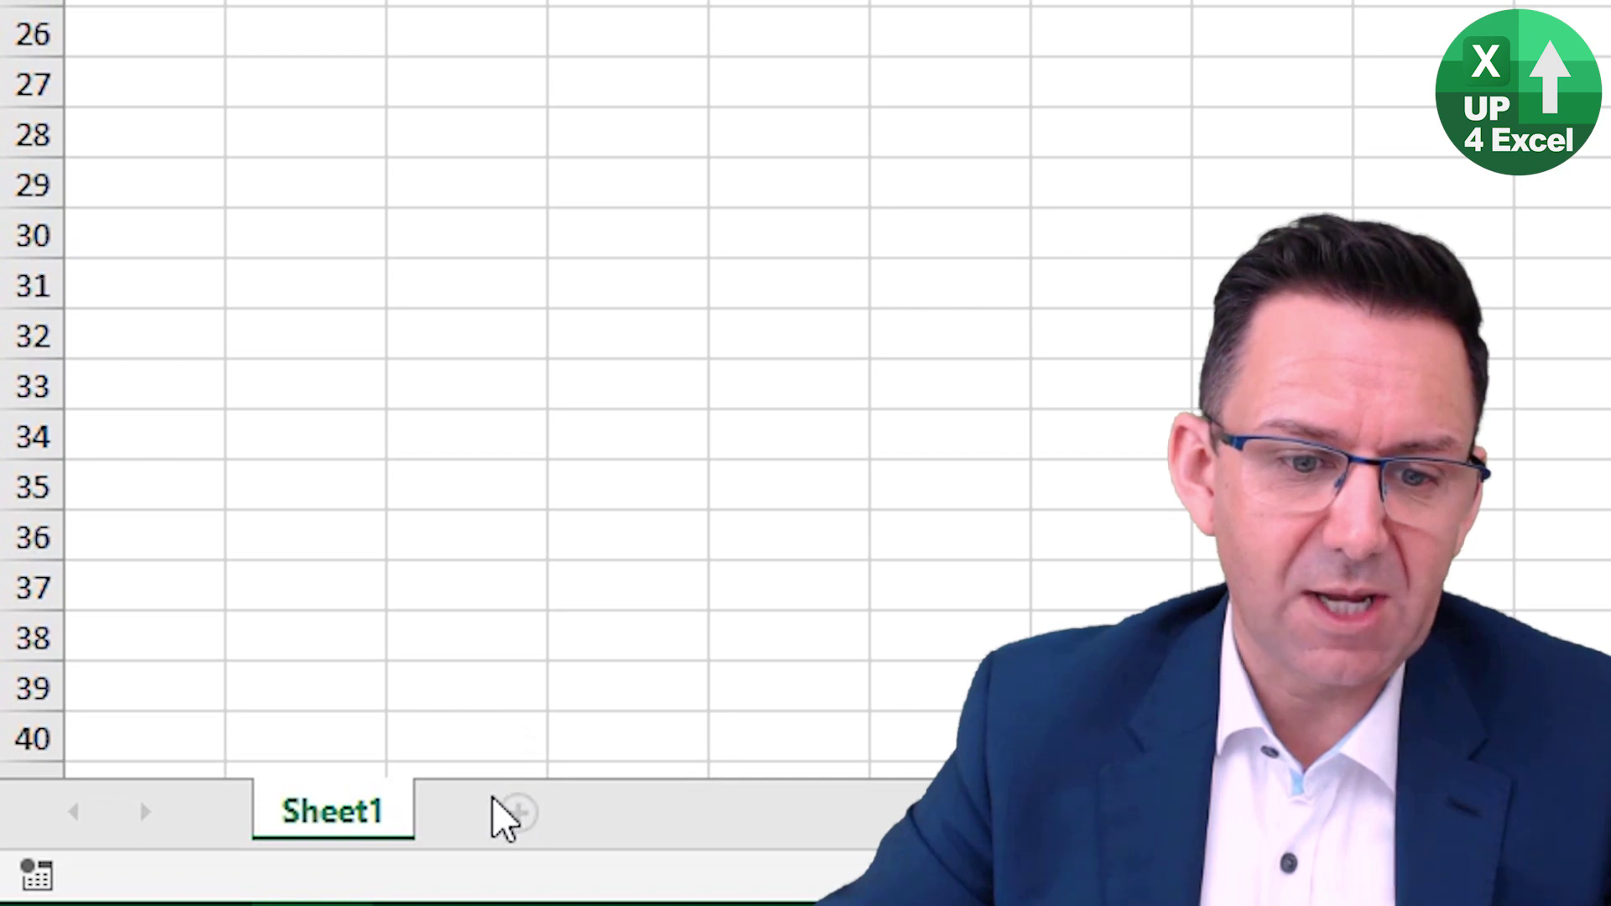
{"action": "right_click", "coordinate": [345, 811]}
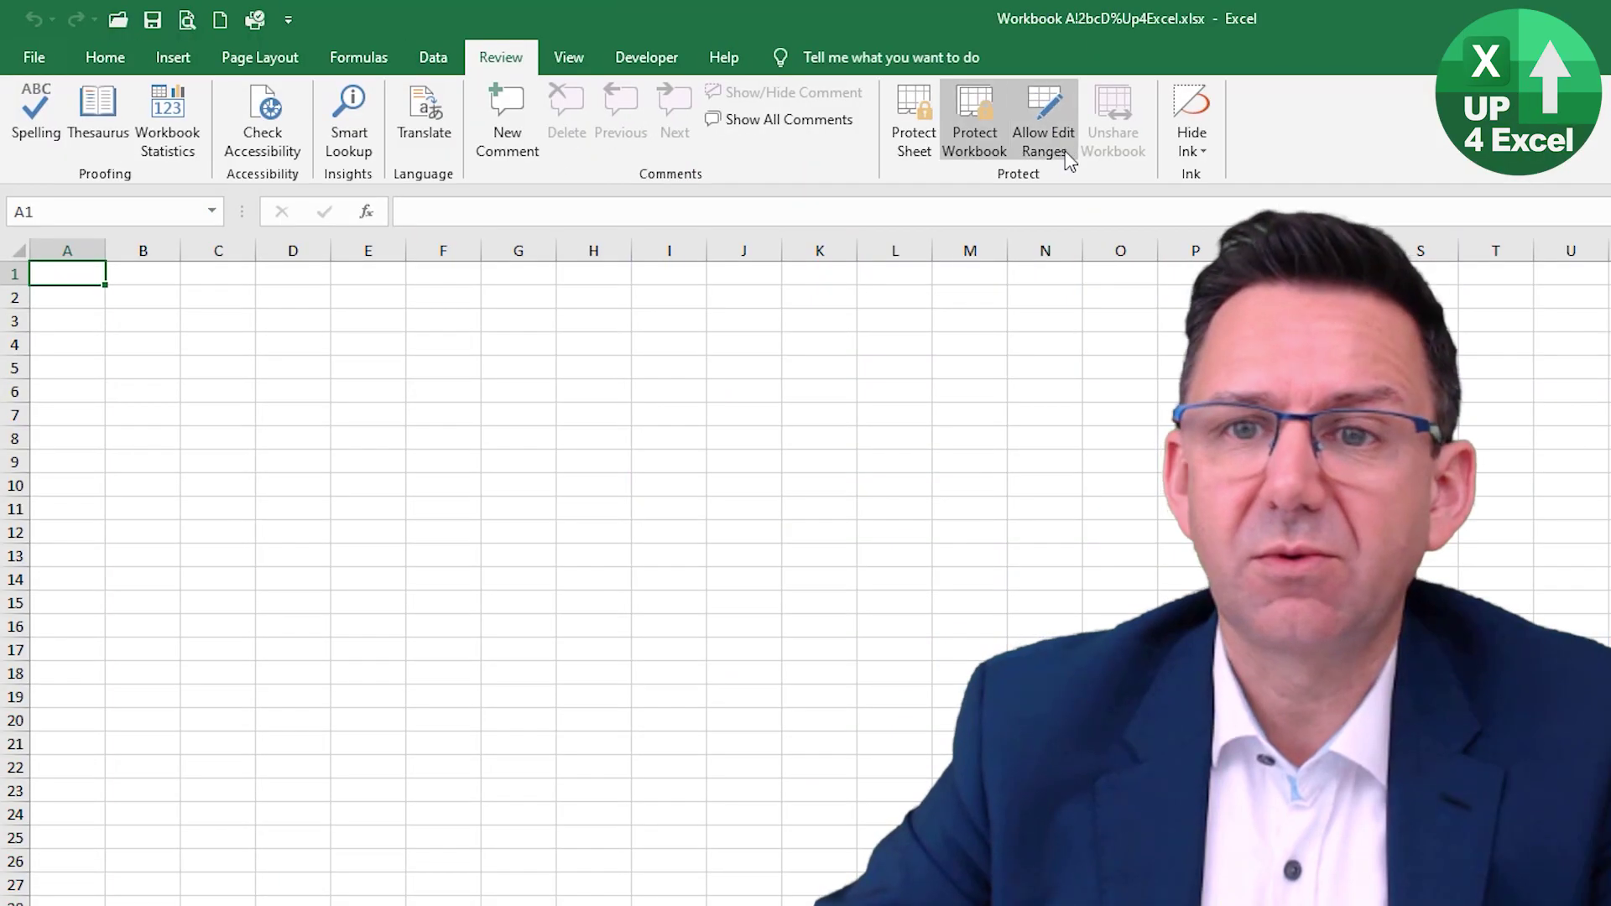
{"action": "left_click", "coordinate": [978, 146]}
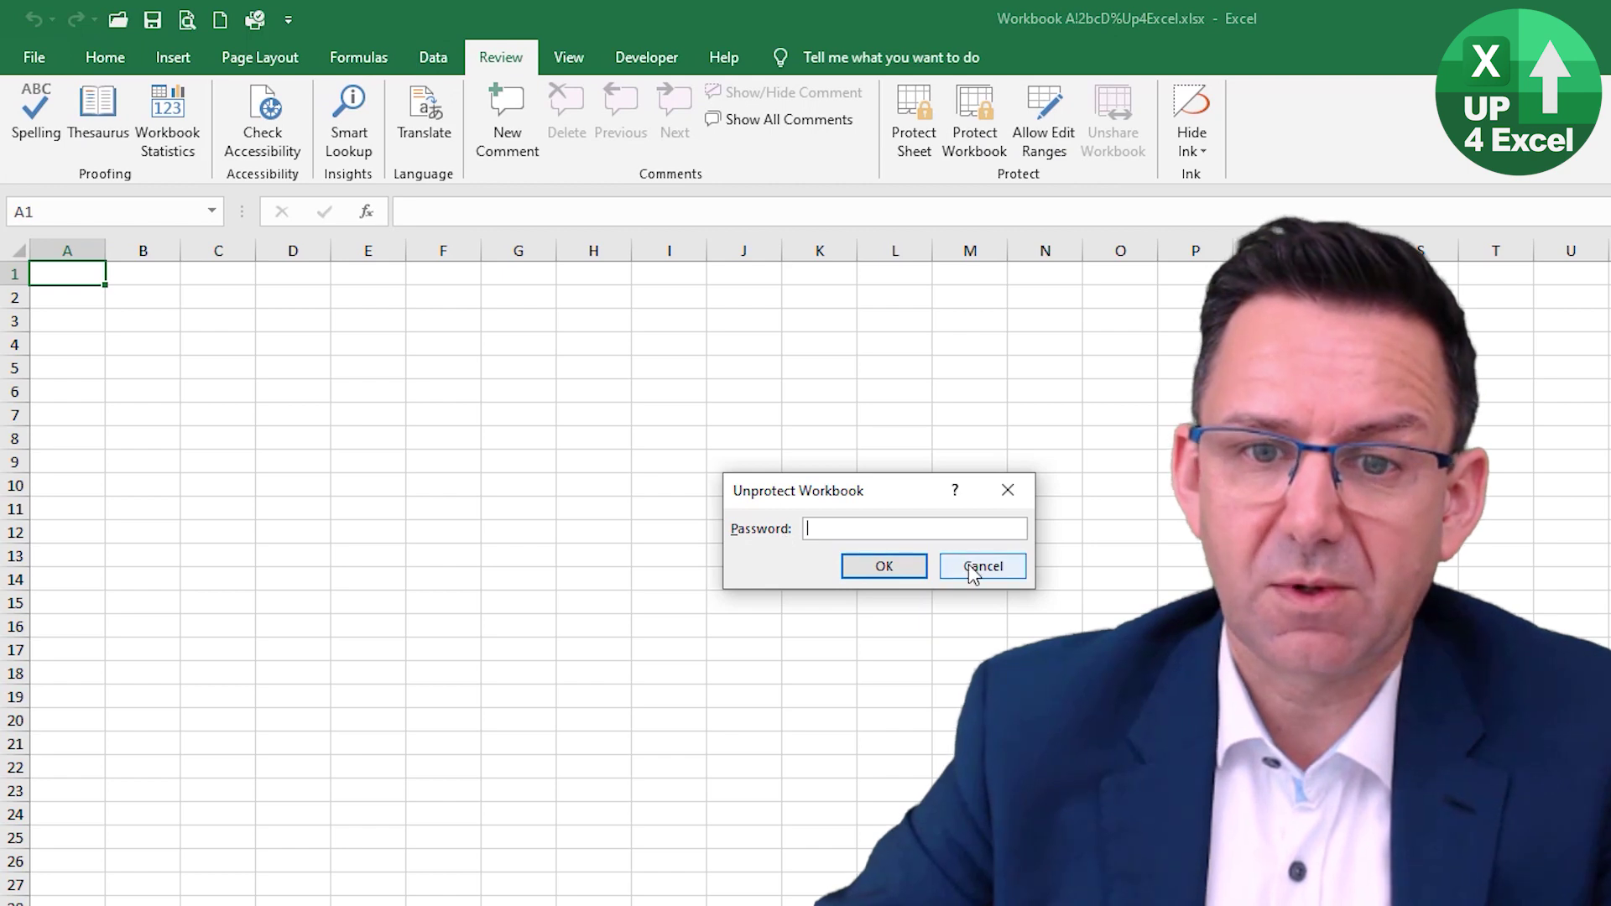
{"action": "left_click", "coordinate": [996, 570]}
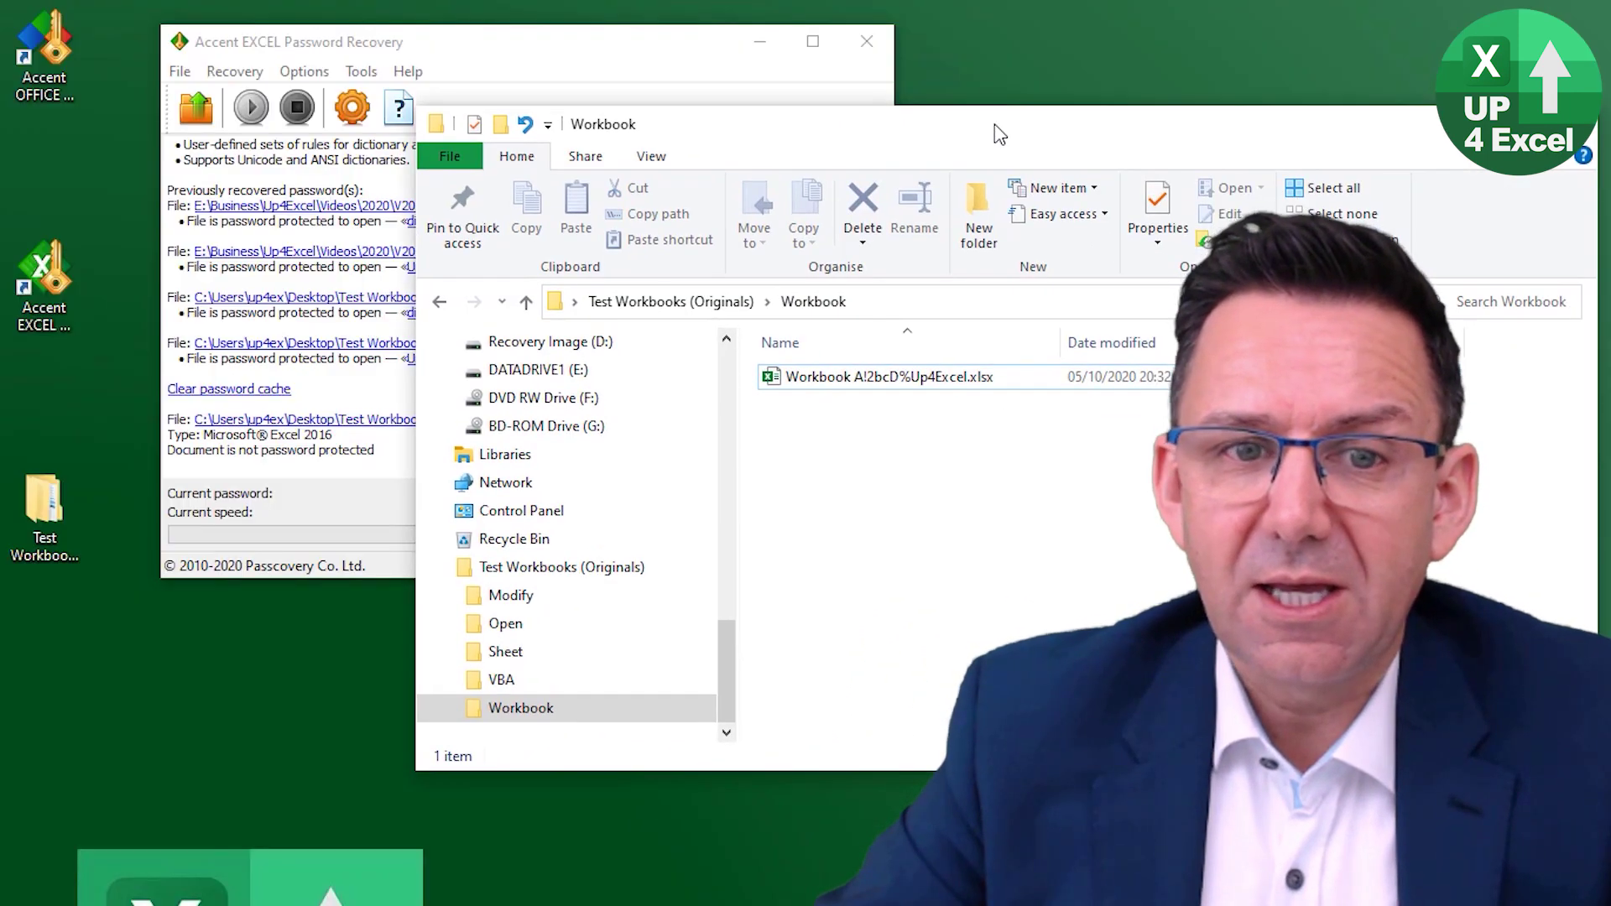
Rename the workbook's extension from .xlsx to .zip and accept the extension-change warning
{"action": "left_click_drag", "start_coordinate": [999, 137], "coordinate": [927, 102]}
{"action": "left_click", "coordinate": [852, 347]}
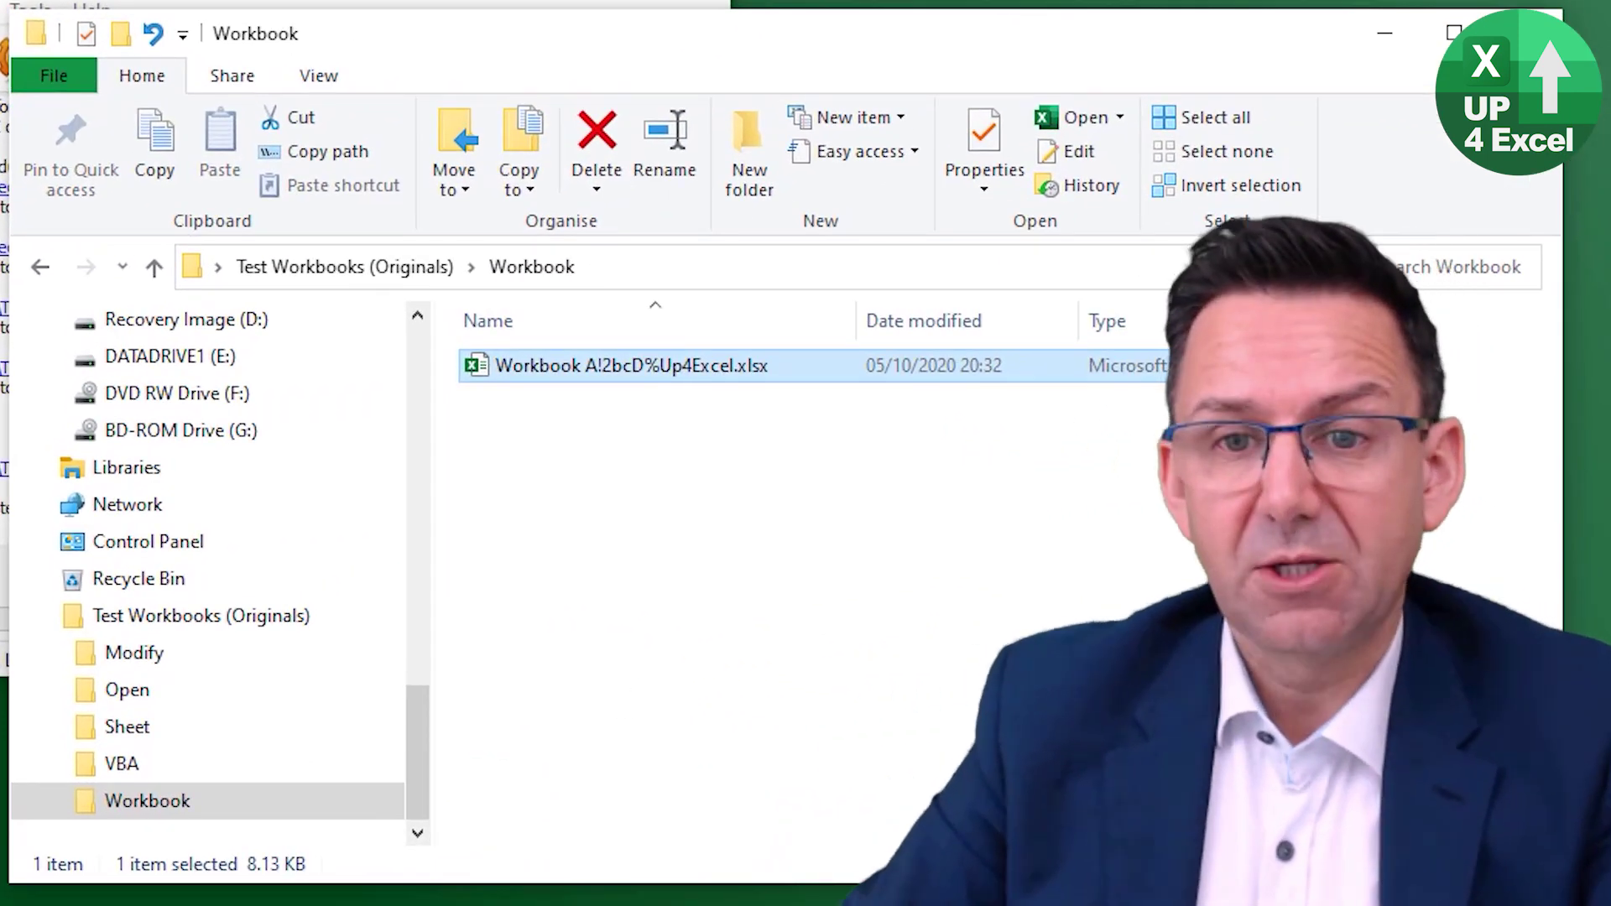
{"action": "key", "text": "F2"}
{"action": "key", "text": "Right"}
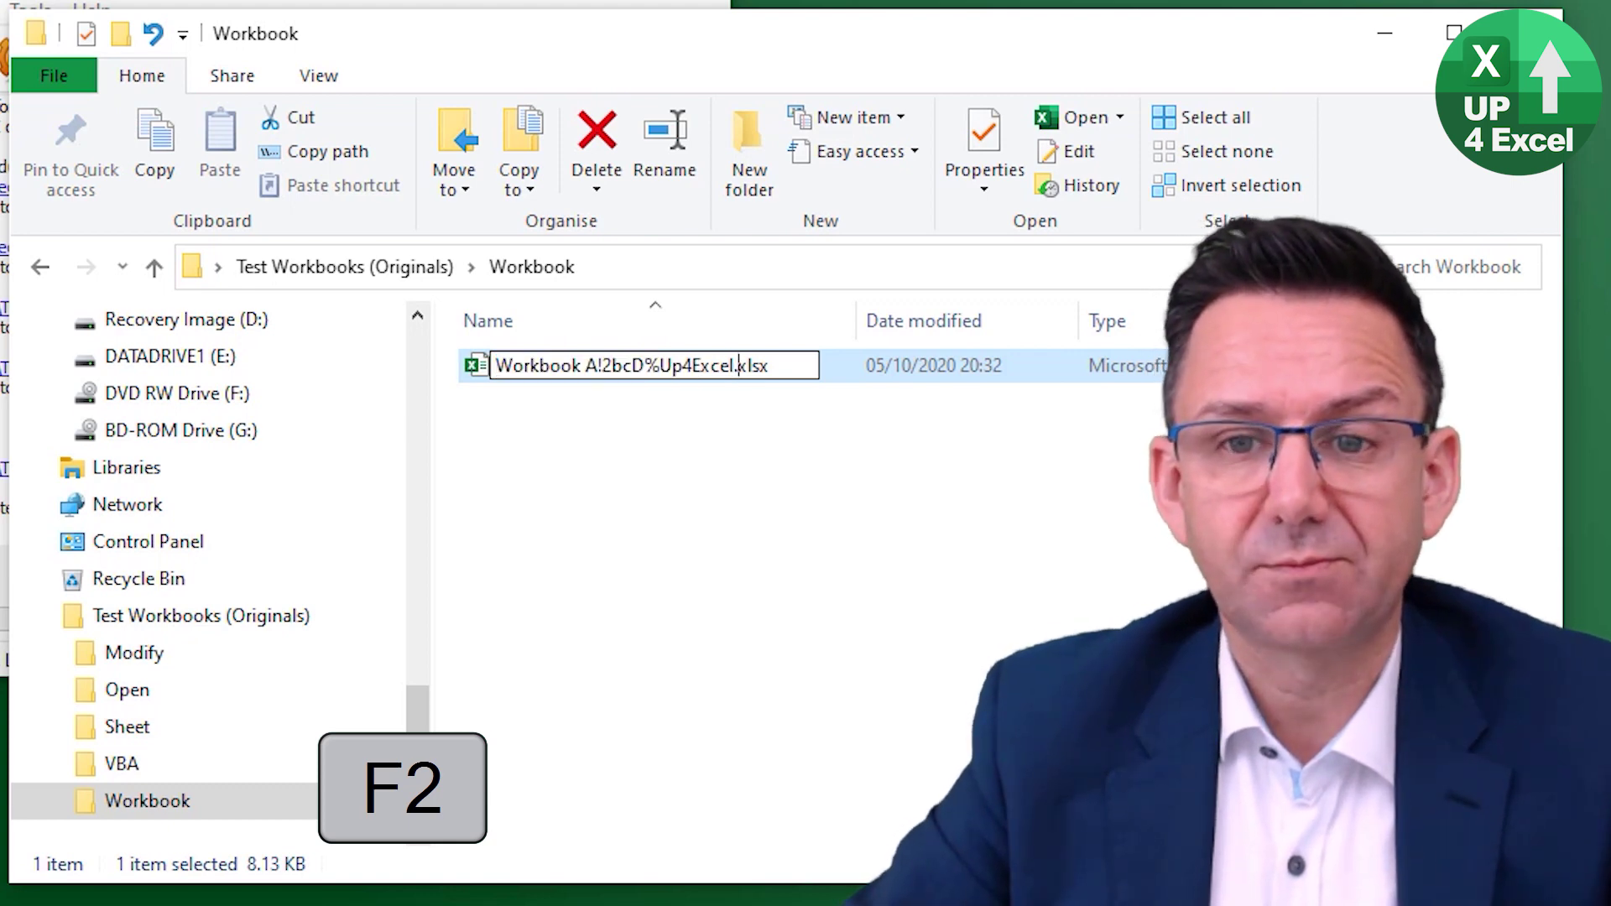
{"action": "key", "text": "ctrl+shift+Right"}
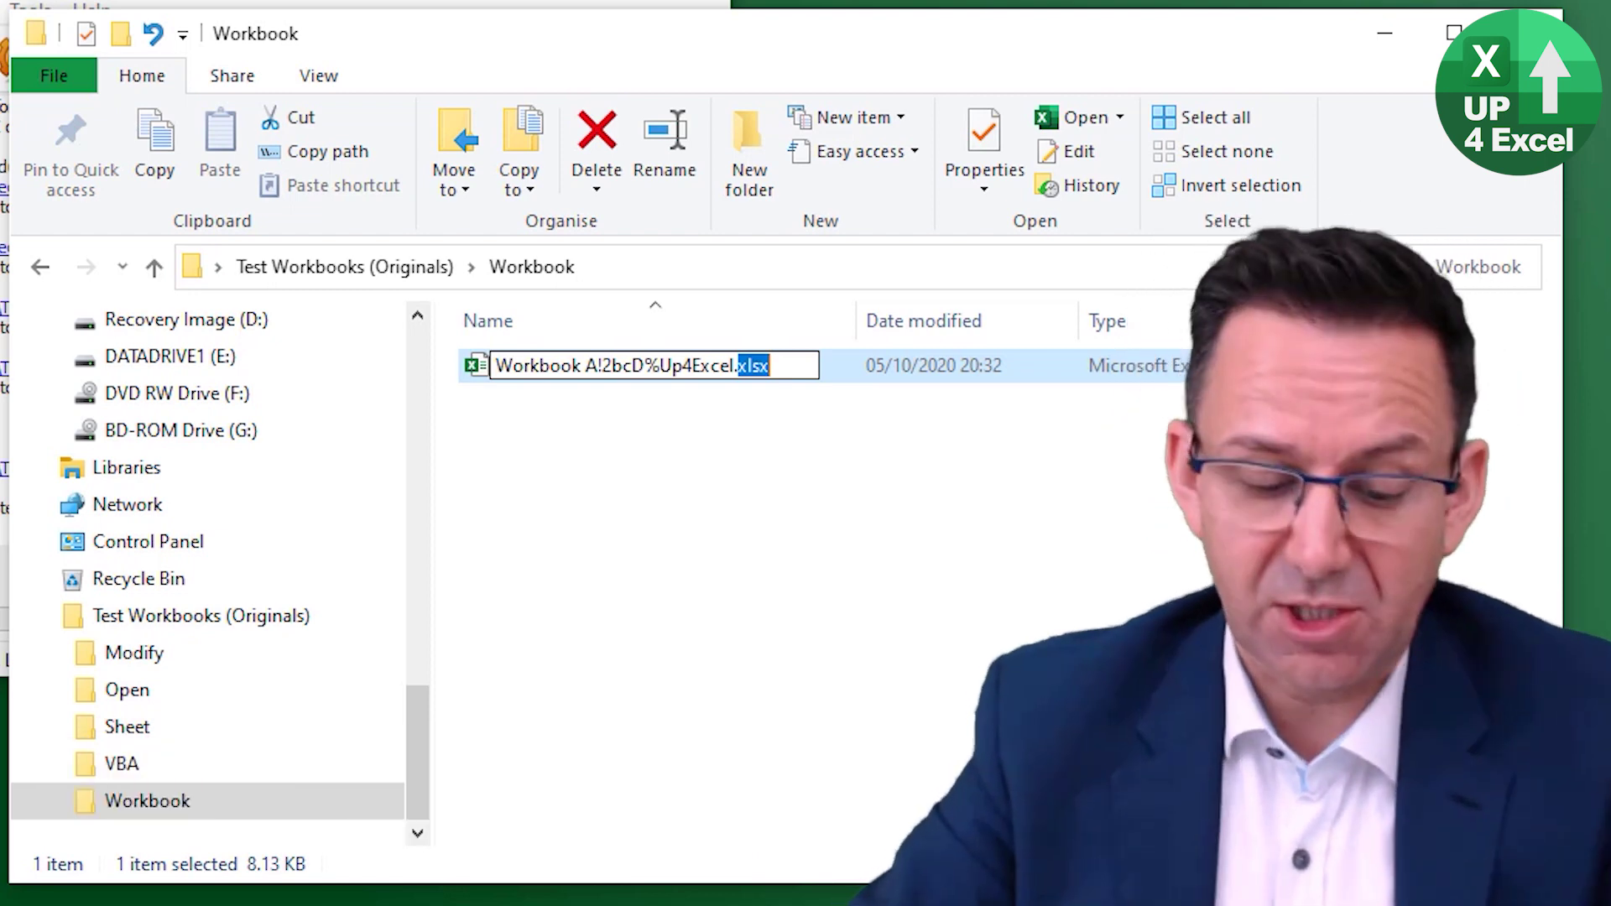
{"action": "type", "text": "zip"}
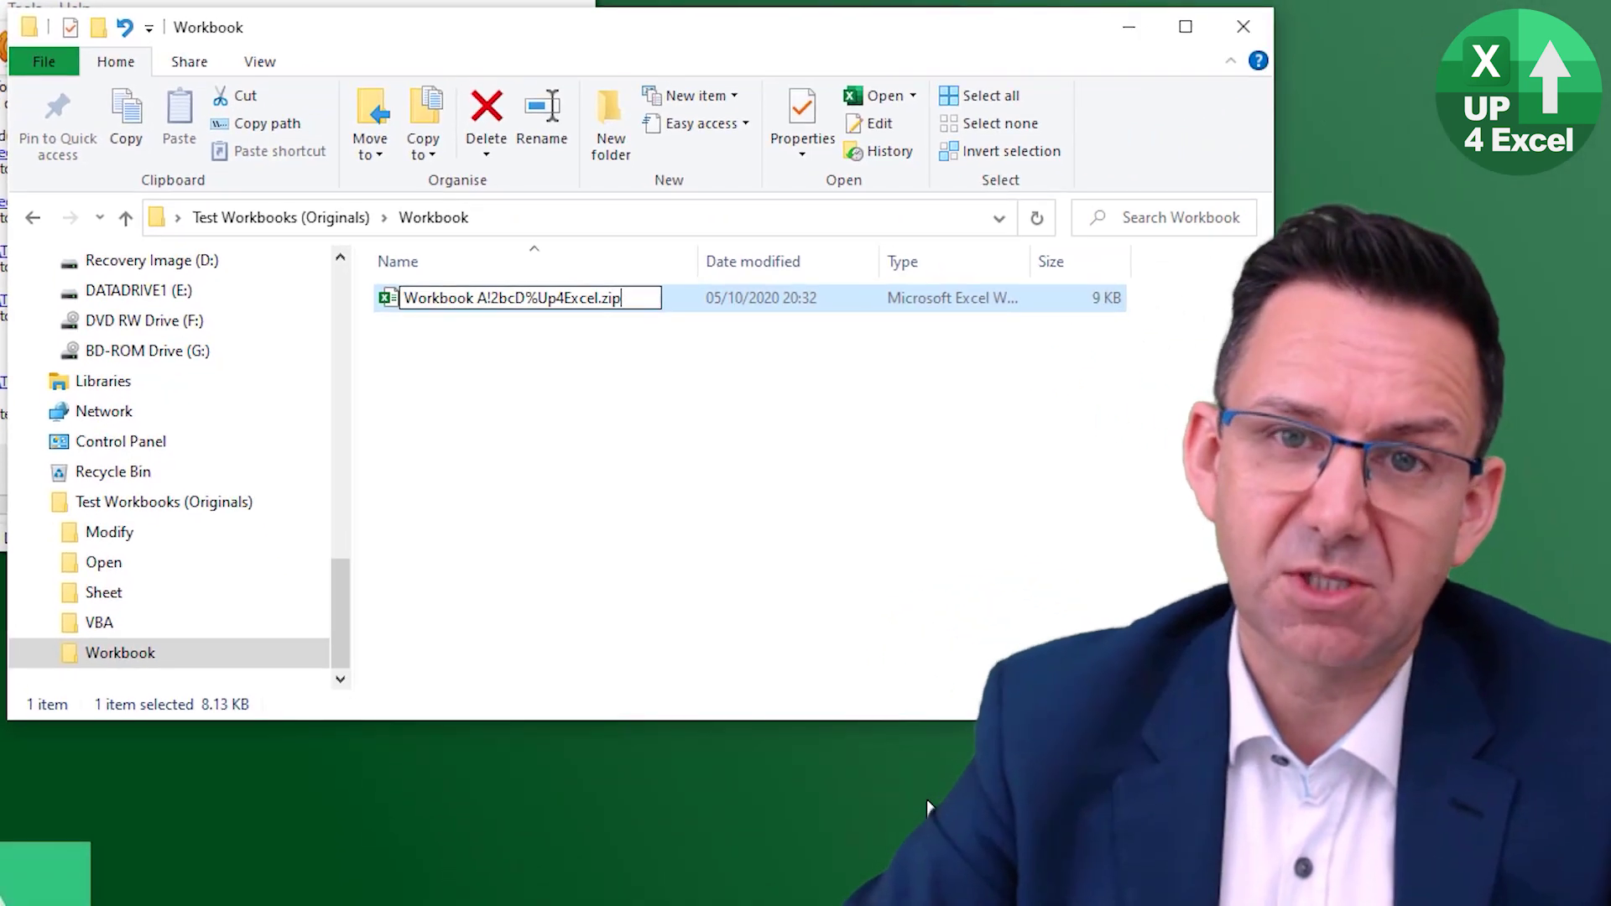
{"action": "key", "text": "Return"}
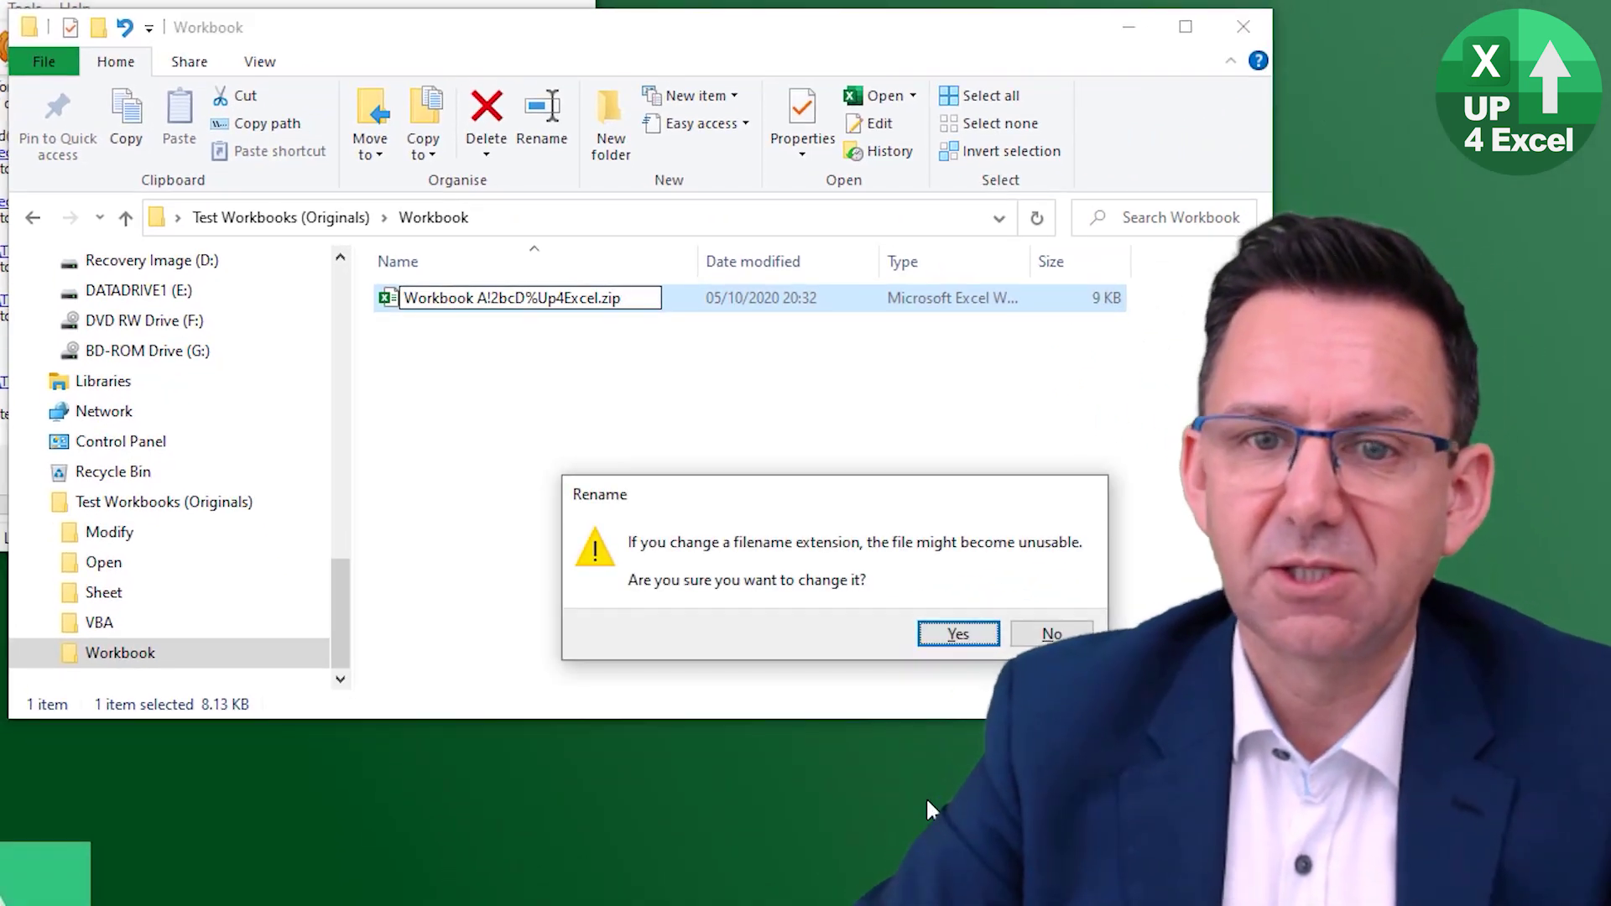
{"action": "key", "text": "Return"}
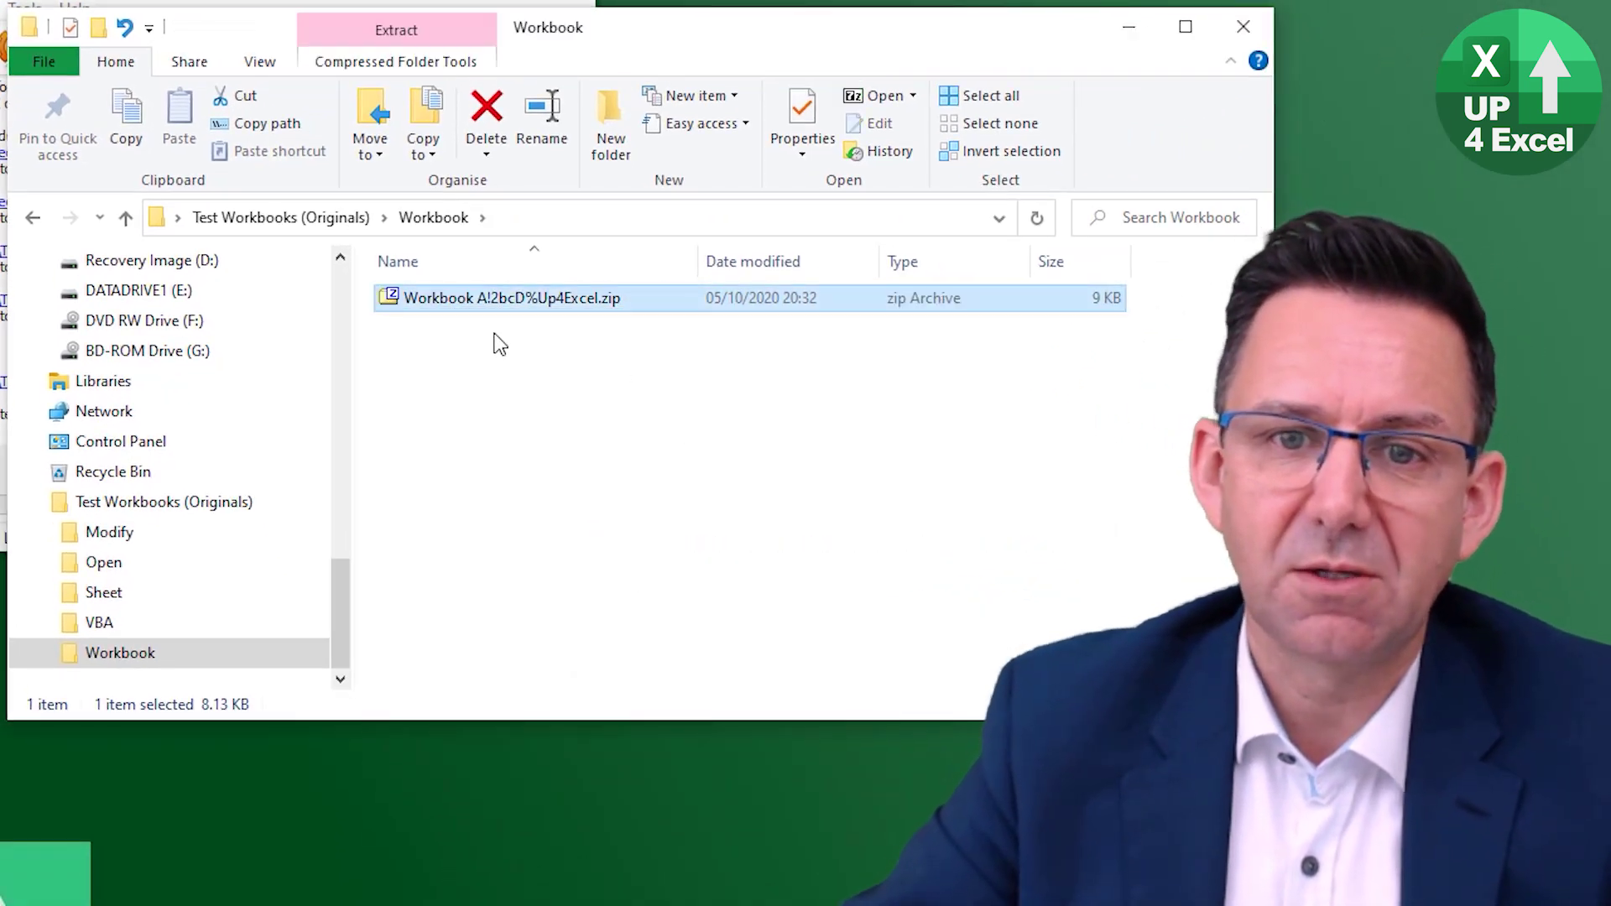
Open the zip archive and browse into its xl folder
{"action": "right_click", "coordinate": [521, 299]}
{"action": "mouse_move", "coordinate": [599, 479]}
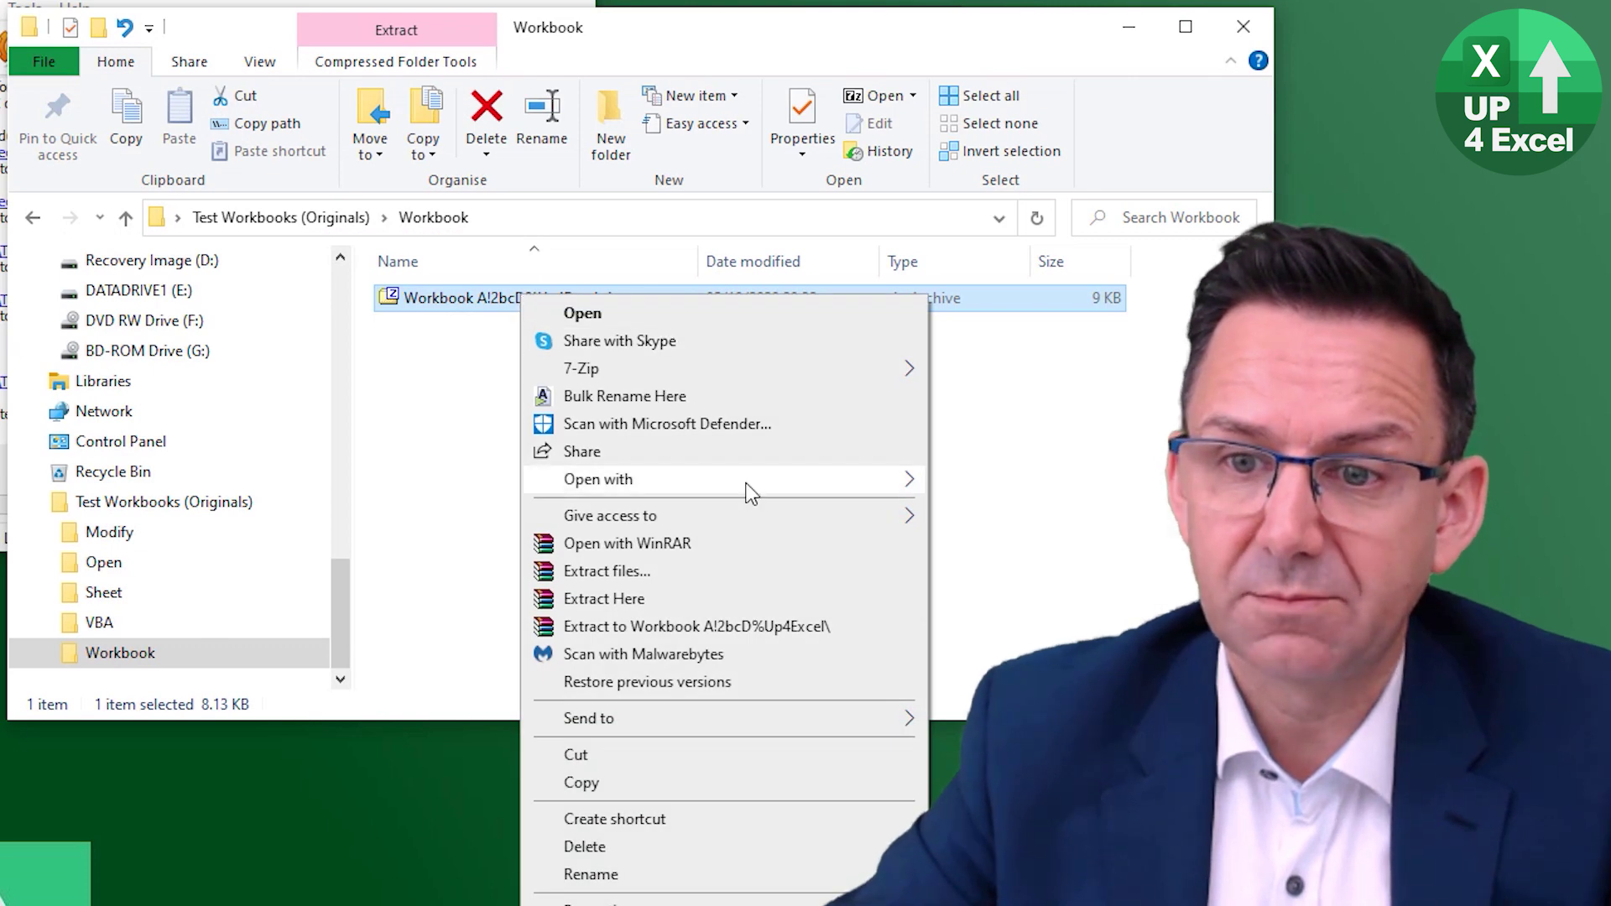
{"action": "left_click", "coordinate": [1011, 510]}
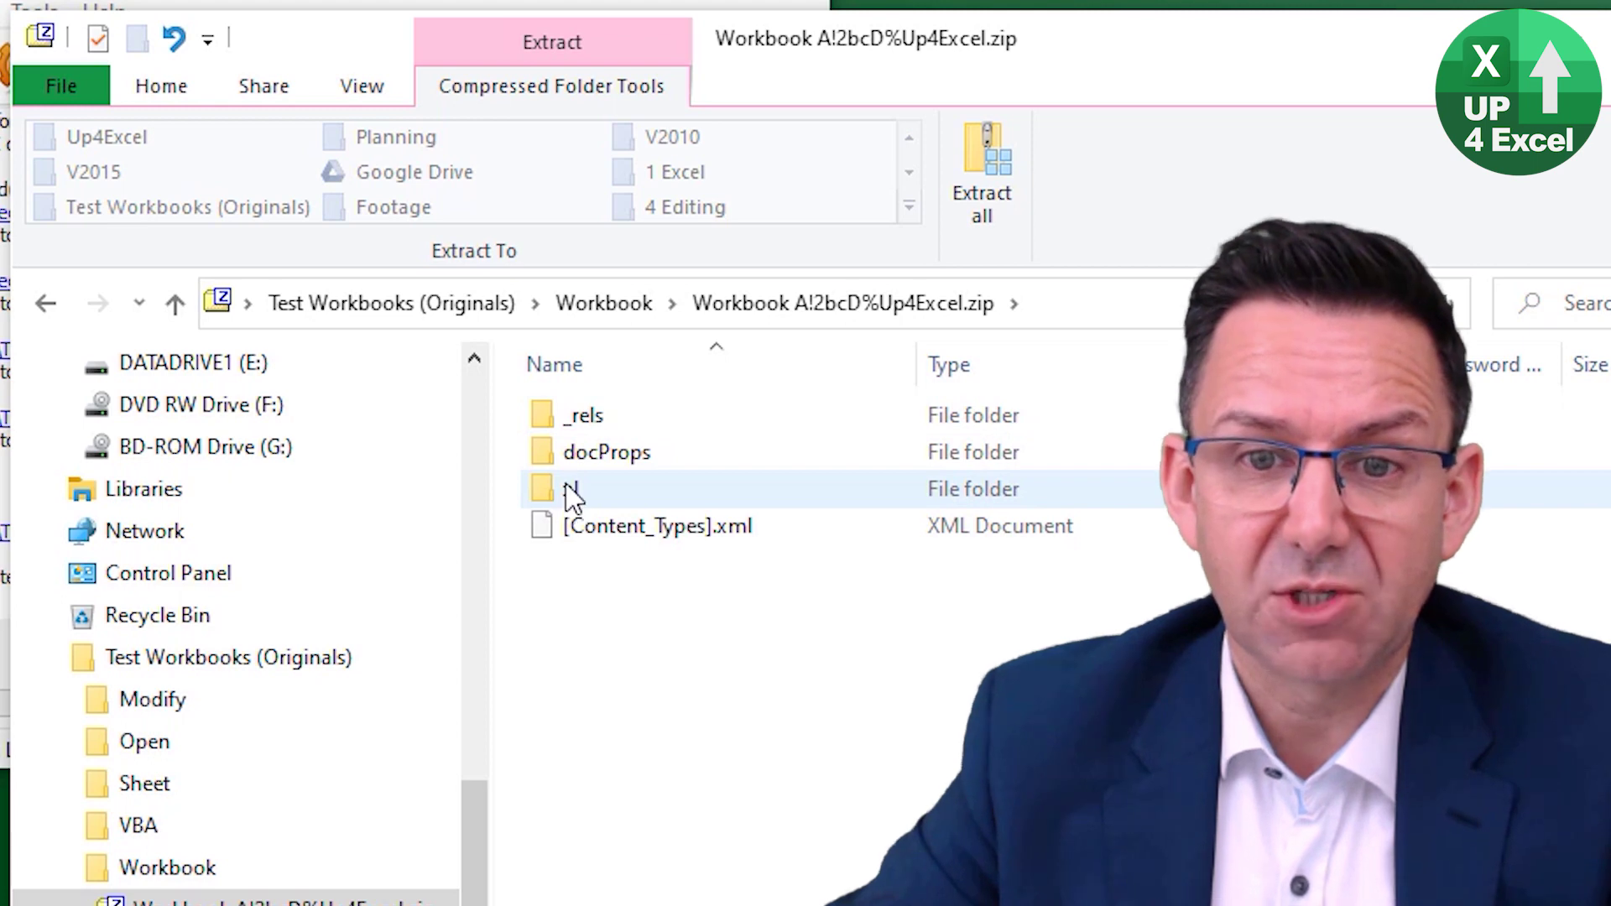
{"action": "double_click", "coordinate": [566, 487]}
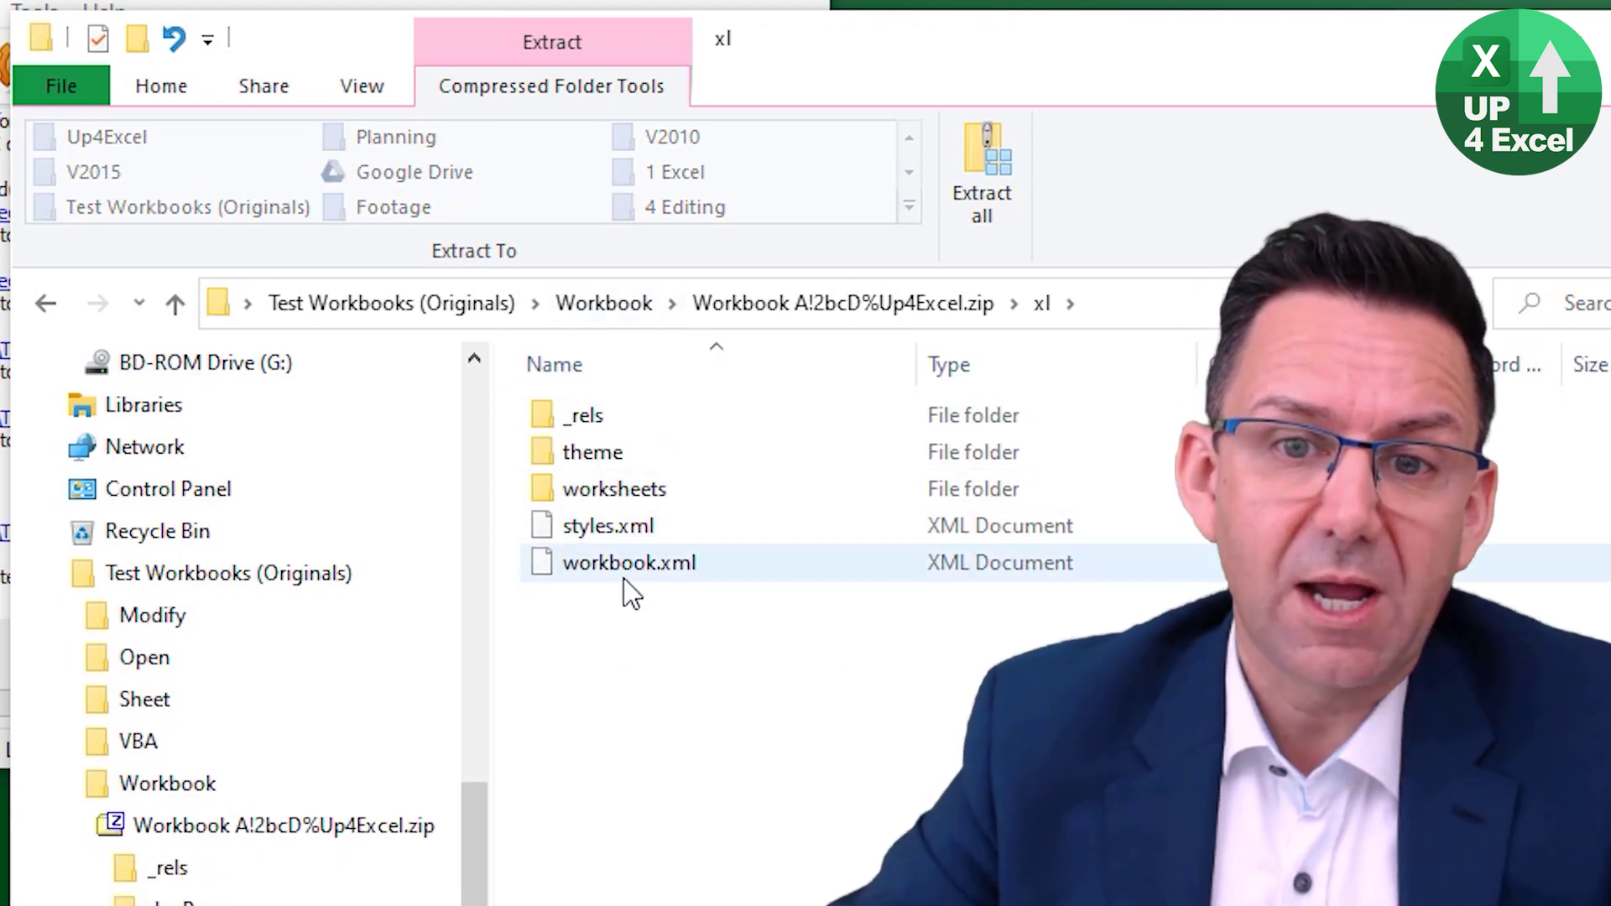
{"action": "double_click", "coordinate": [598, 490]}
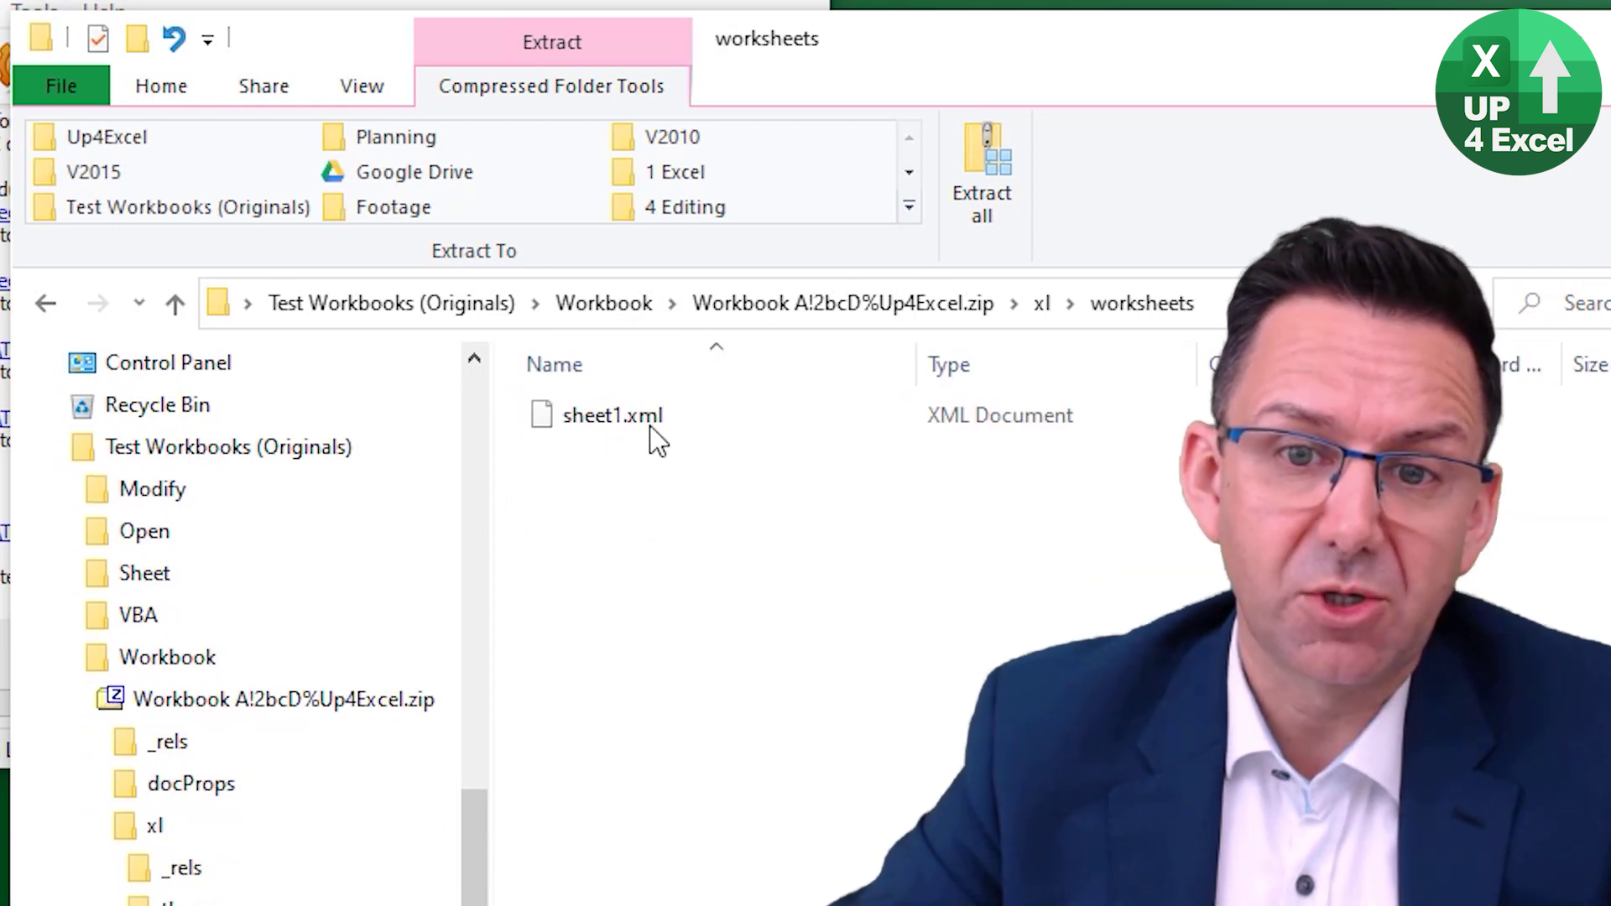
{"action": "left_click", "coordinate": [893, 306]}
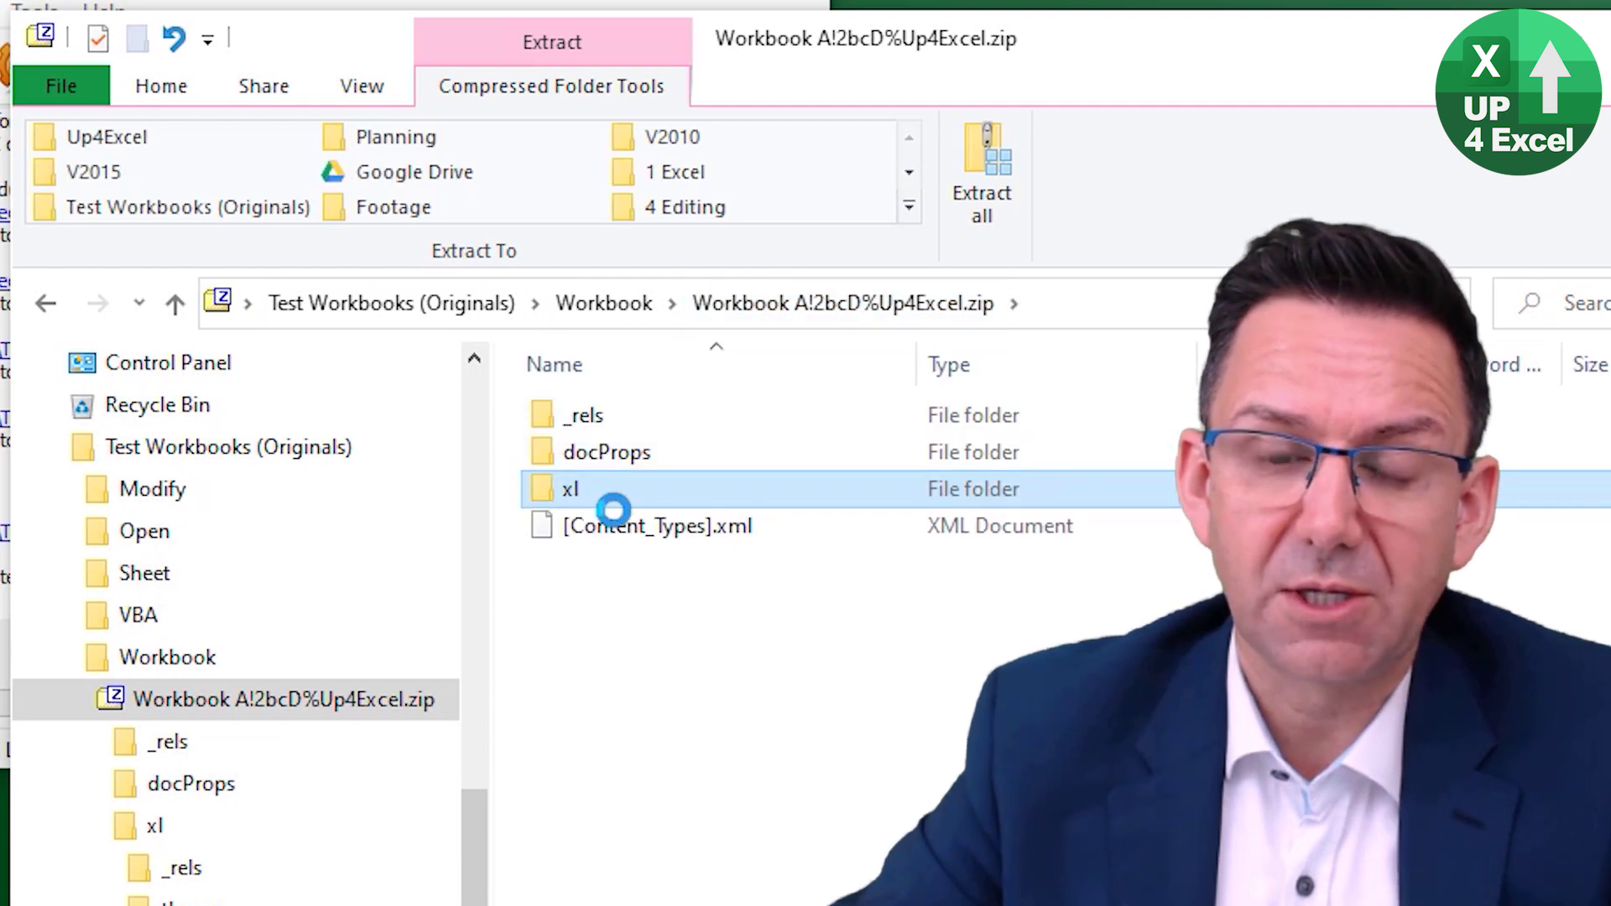
{"action": "double_click", "coordinate": [612, 503]}
Open workbook.xml with Notepad
{"action": "left_click", "coordinate": [621, 570]}
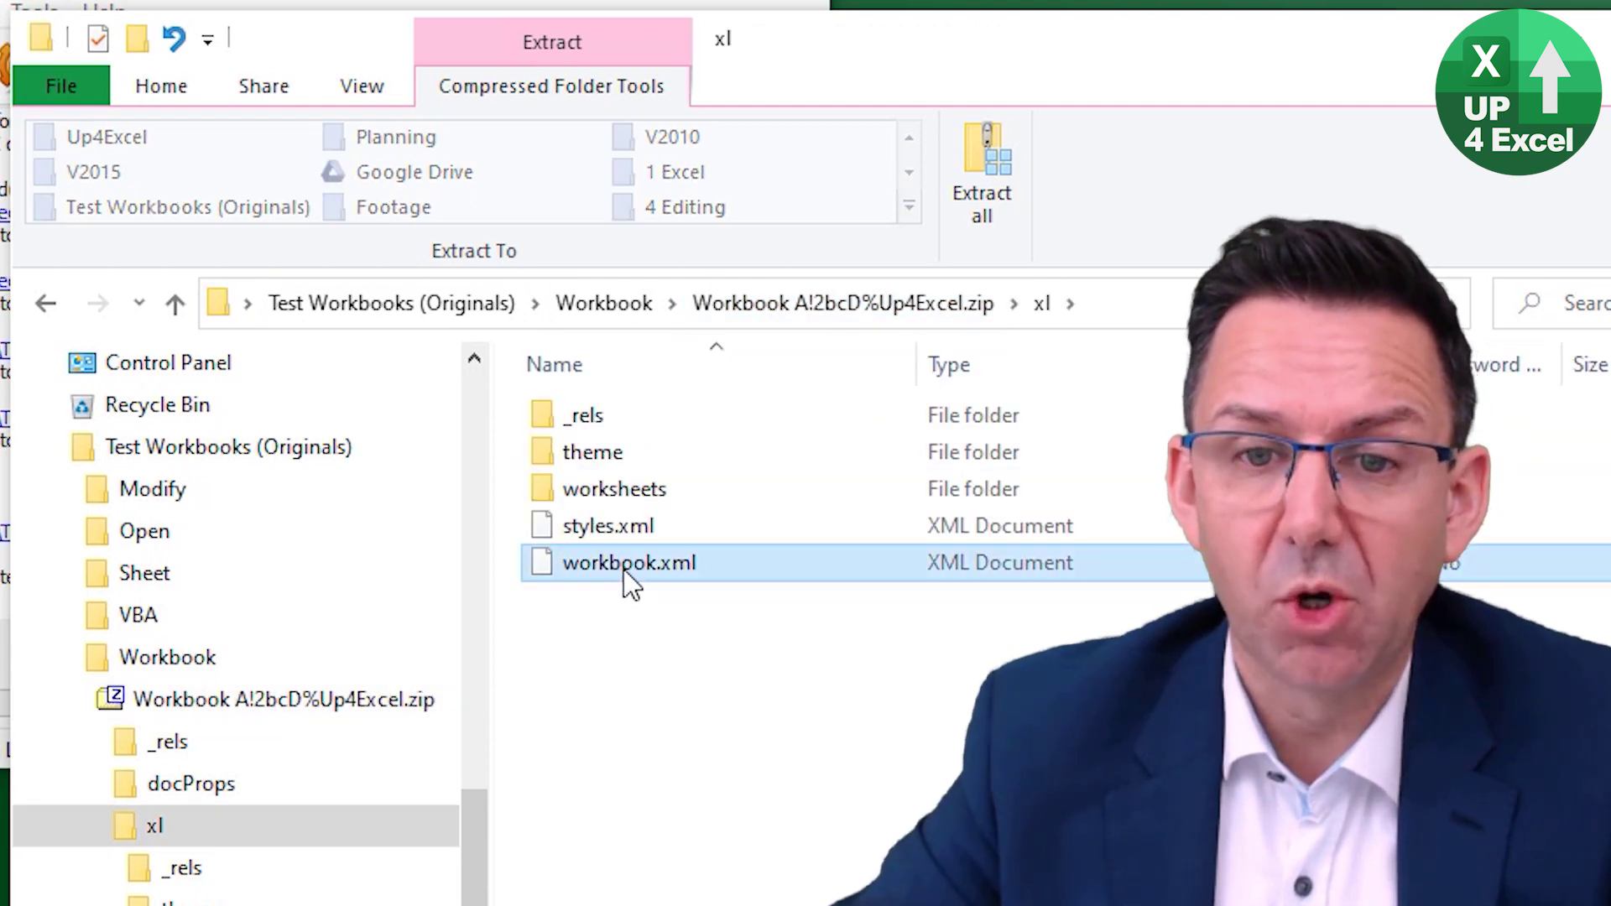
{"action": "right_click", "coordinate": [622, 570]}
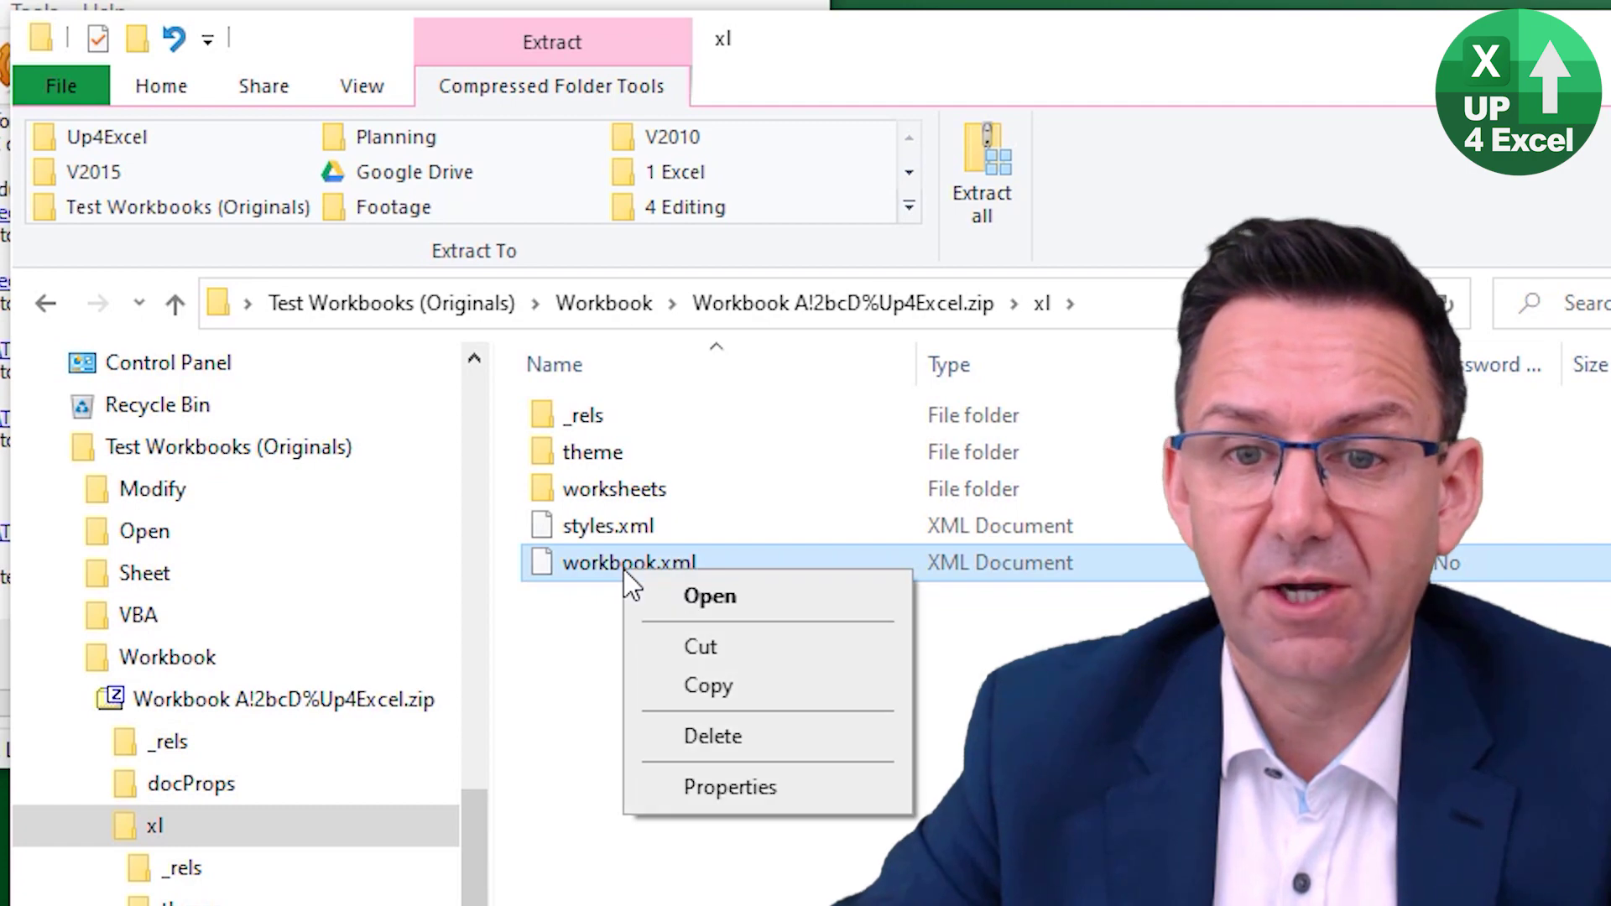
{"action": "left_click", "coordinate": [736, 600]}
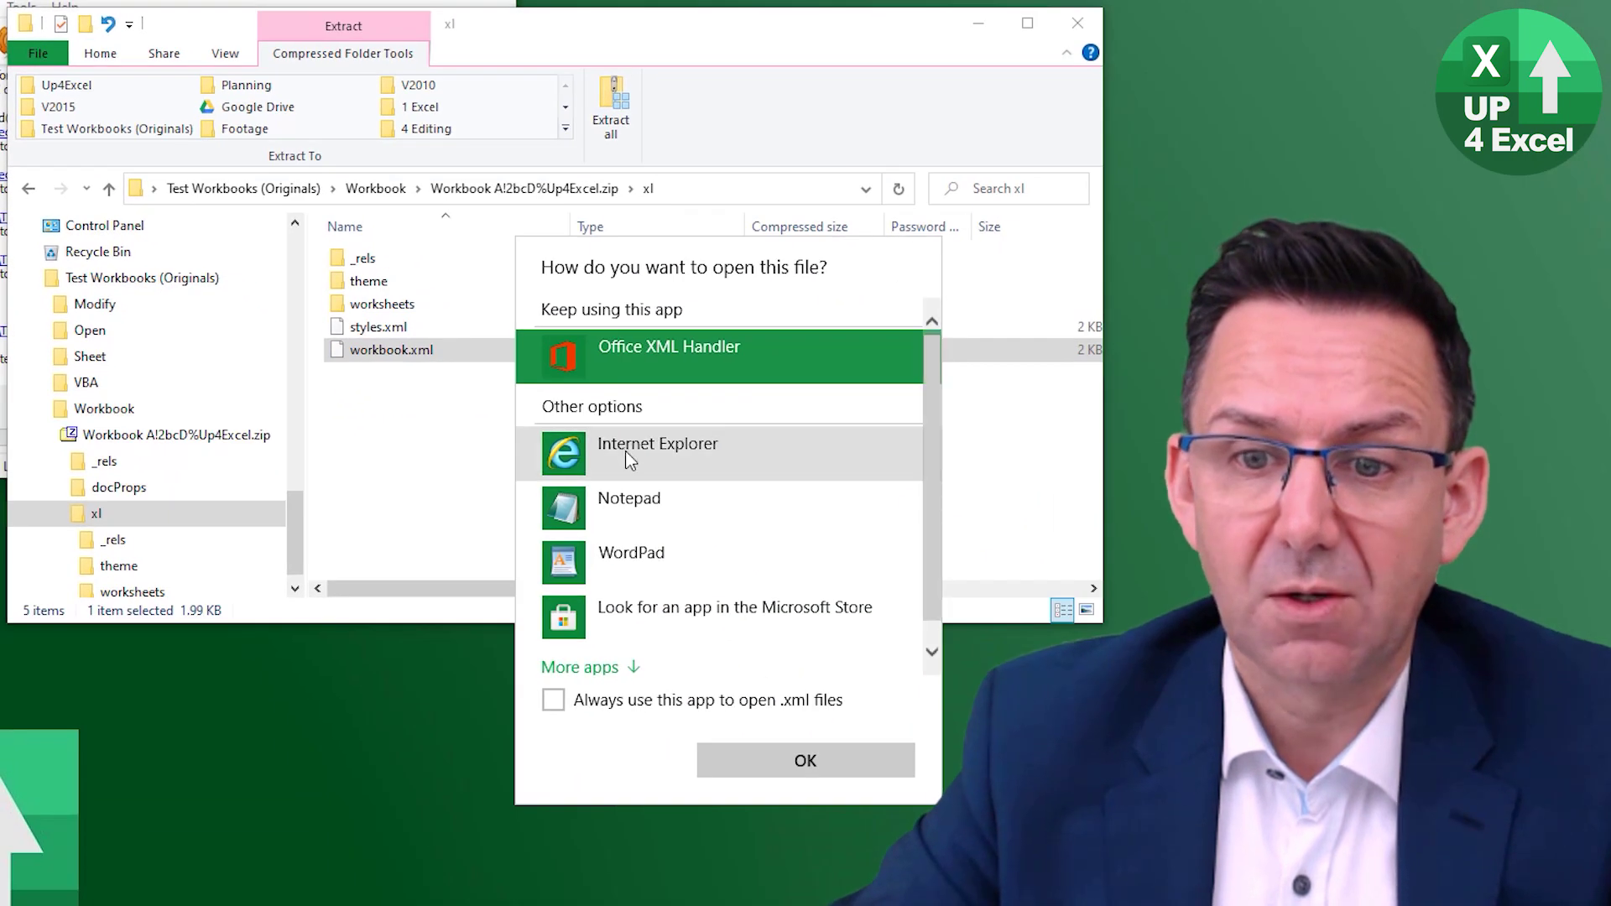
{"action": "left_click", "coordinate": [635, 518]}
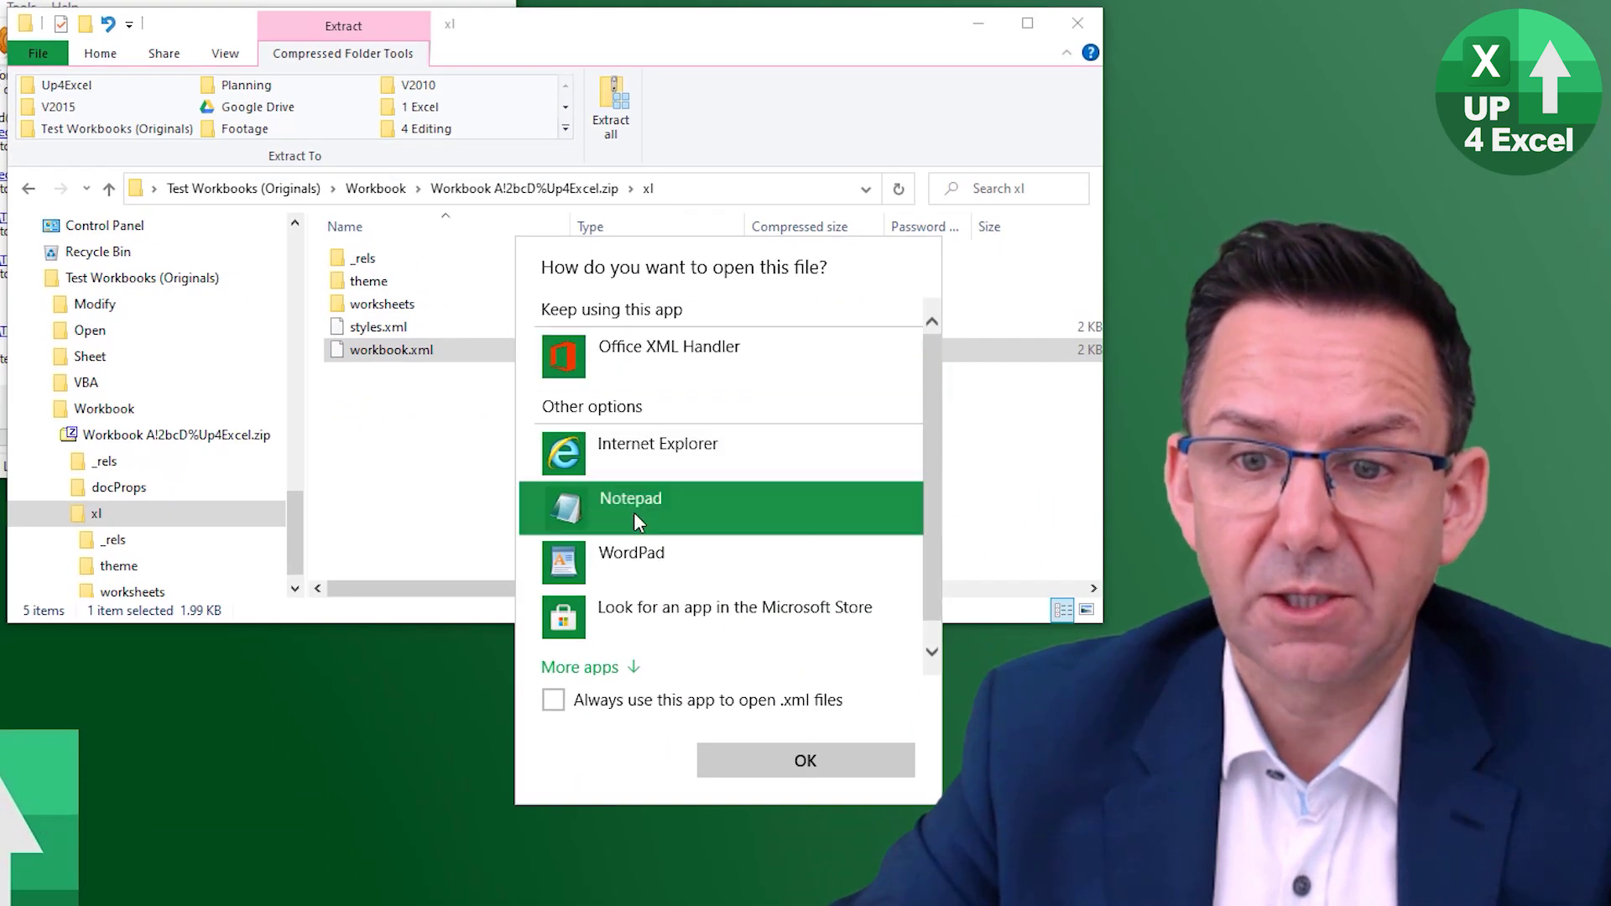
{"action": "left_click", "coordinate": [778, 764]}
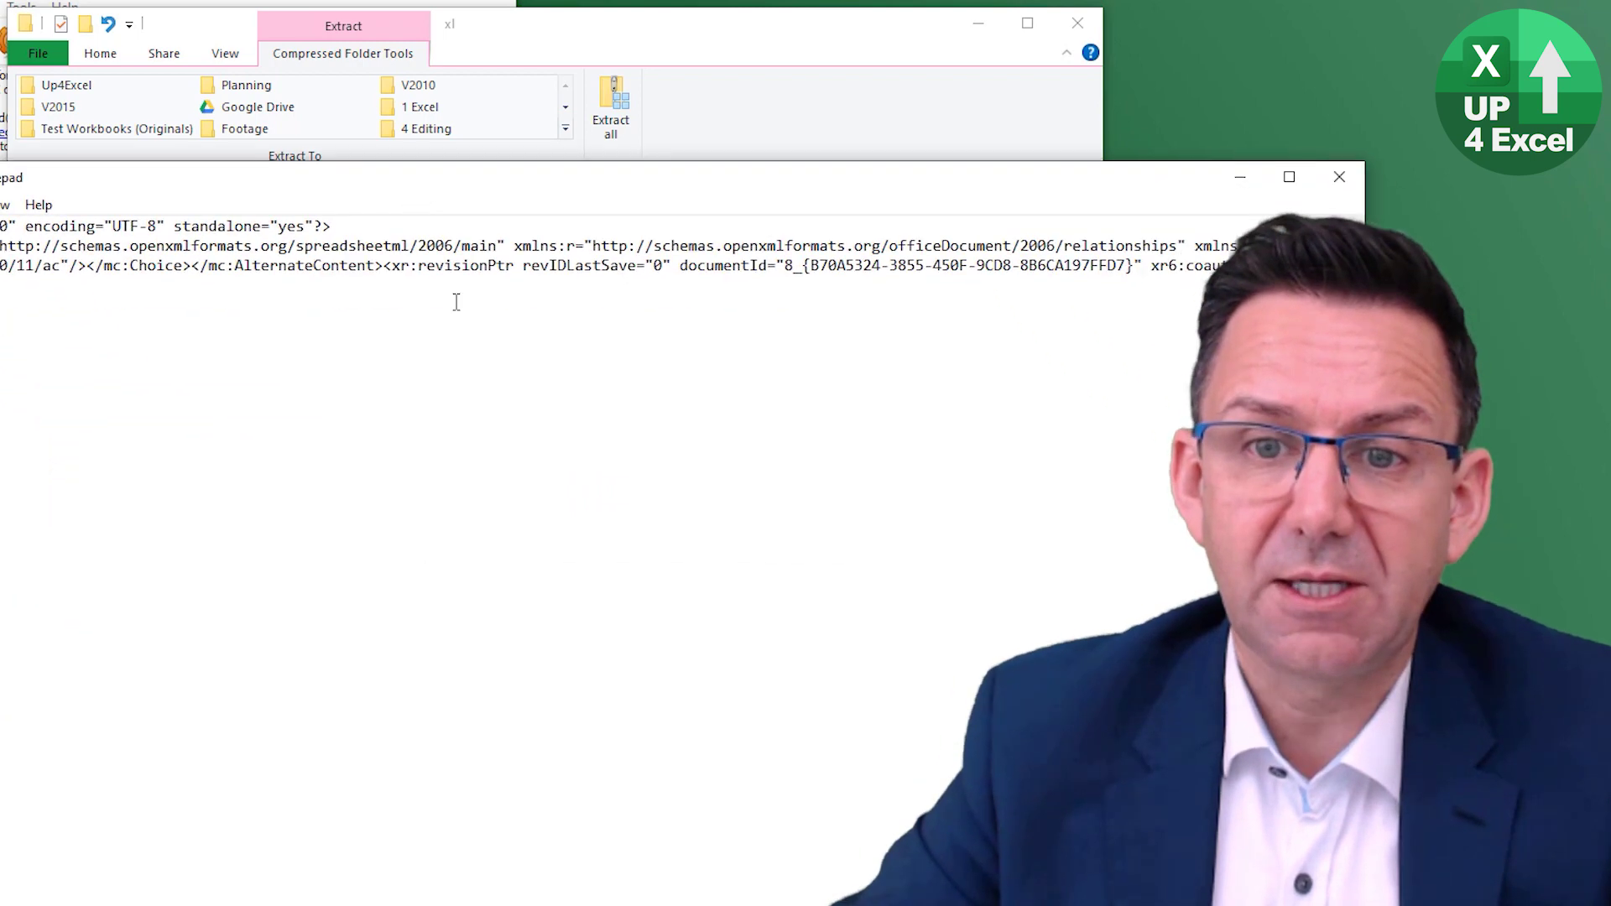
Search workbook.xml for 'protect' to locate the workbookProtection tag
{"action": "key", "text": "ctrl+f"}
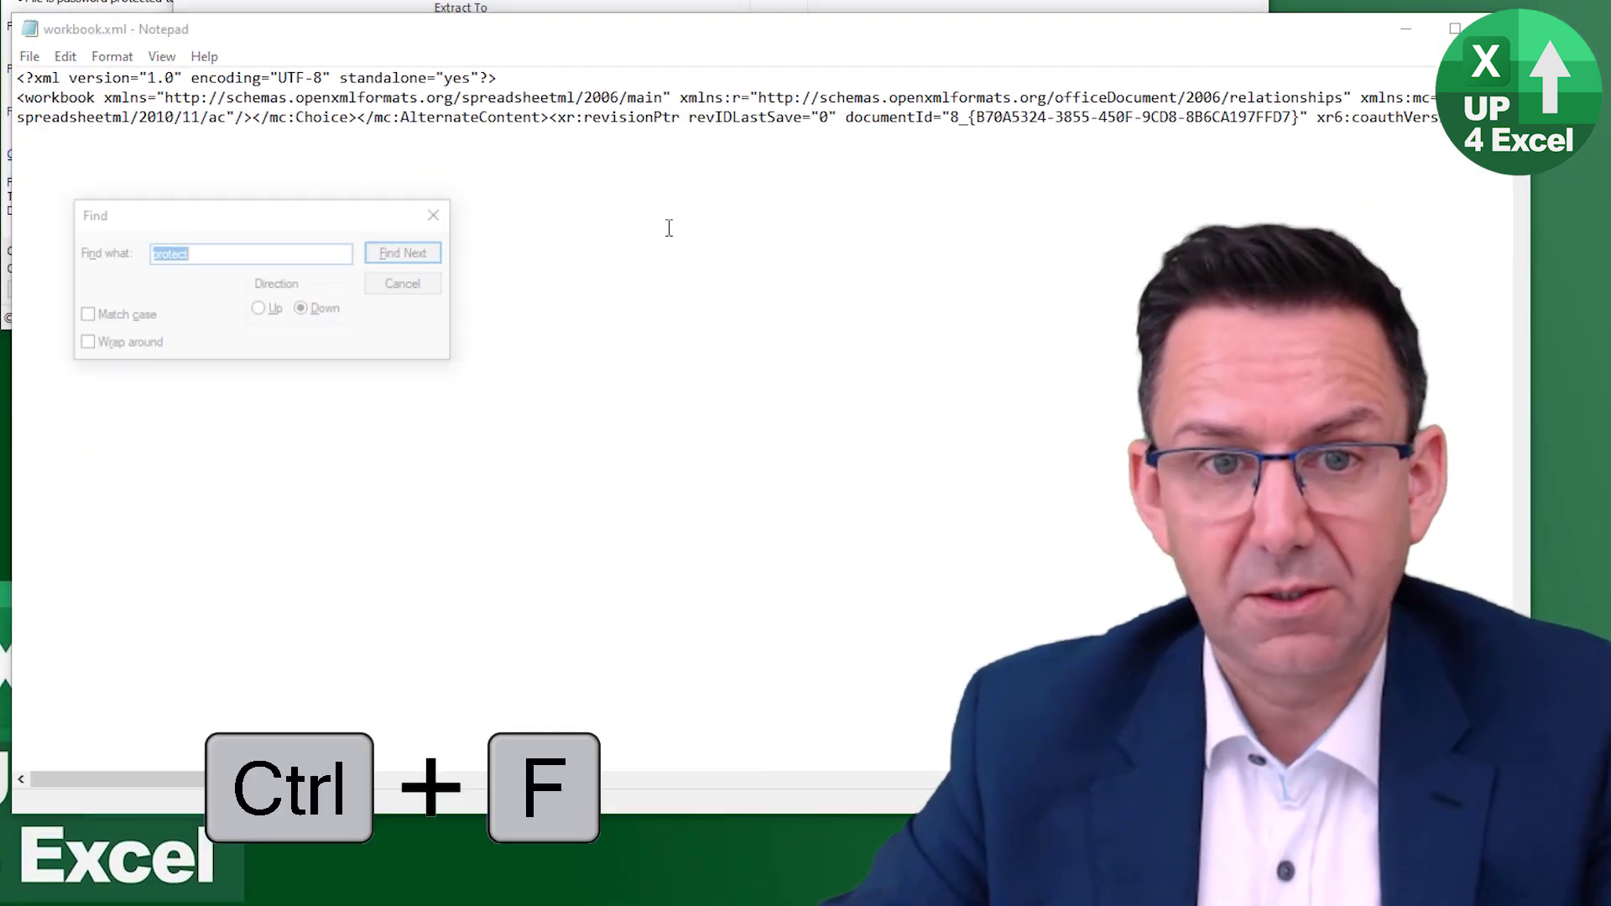
{"action": "left_click", "coordinate": [408, 254]}
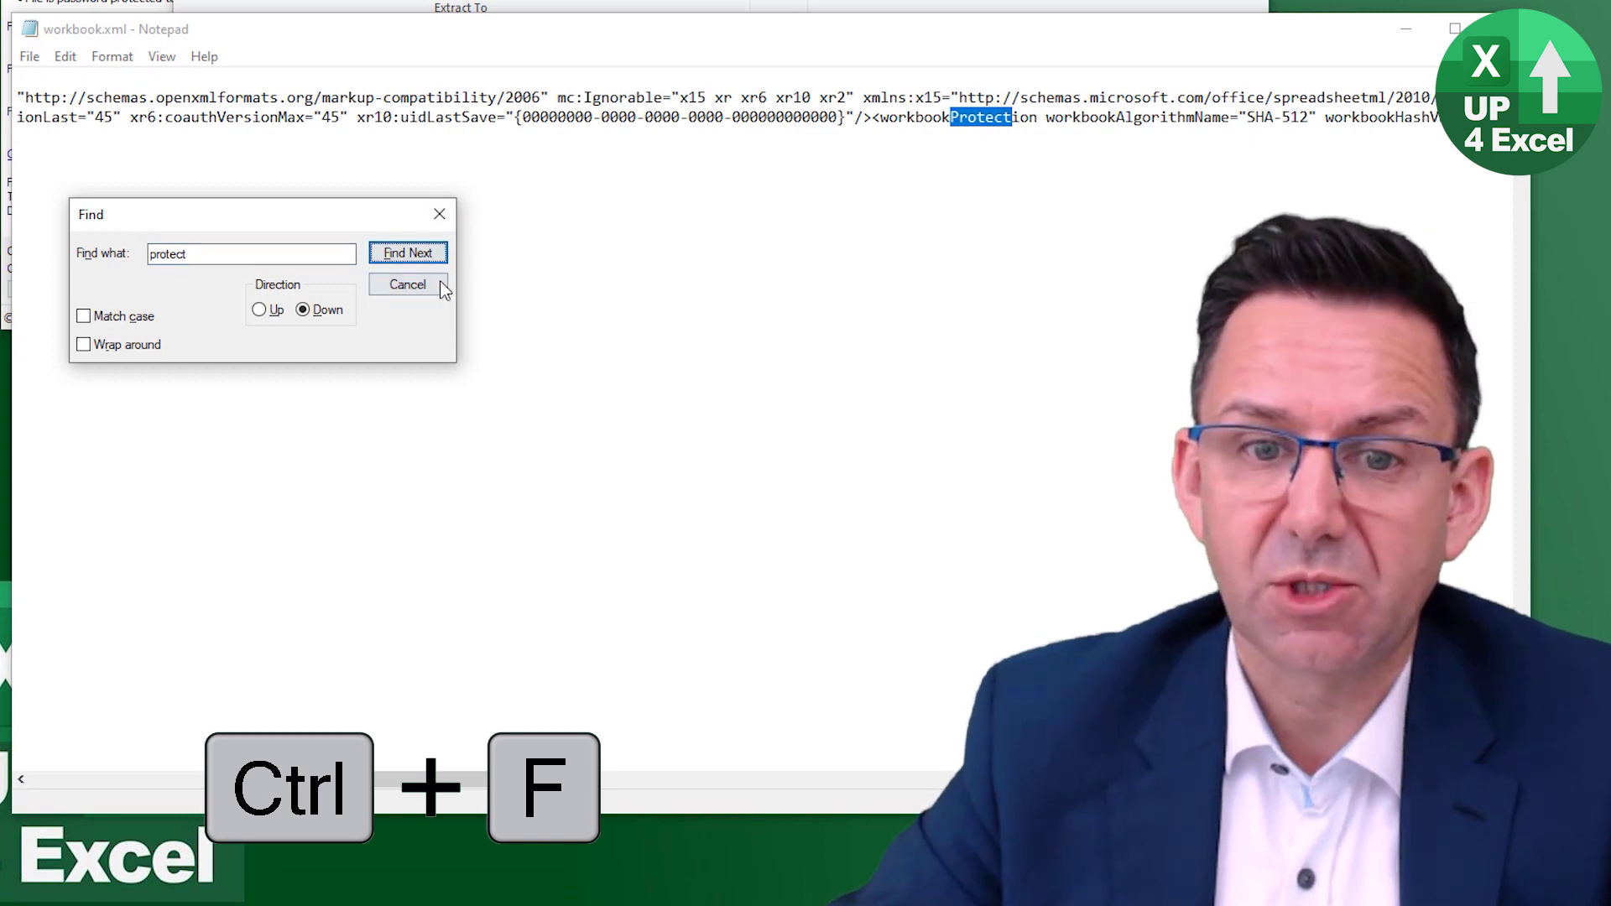
{"action": "left_click", "coordinate": [408, 285]}
Select the whole <workbookProtection …/> tag through lockStructure="1"/>
{"action": "key", "text": "shift+Right"}
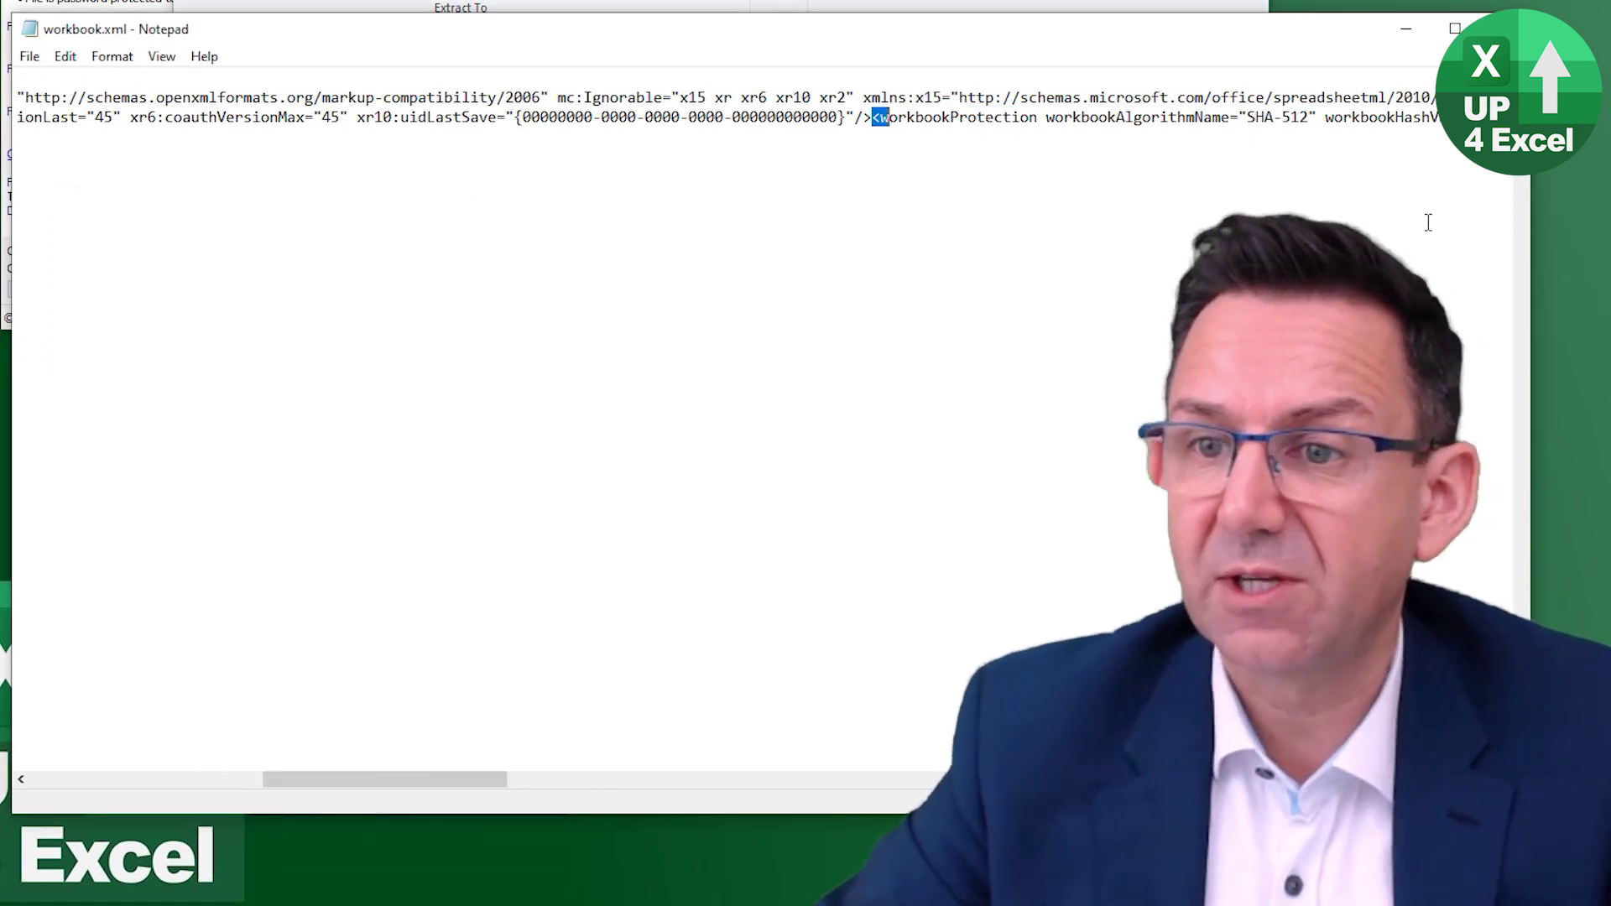
{"action": "key", "text": "shift+Right"}
{"action": "key", "text": "shift+Right"}
{"action": "key", "text": "shift+Right"}
{"action": "key", "text": "shift+Right"}
{"action": "key", "text": "shift+Right"}
{"action": "key", "text": "shift+Right"}
{"action": "key", "text": "shift+Right"}
{"action": "key", "text": "shift+Right"}
{"action": "key", "text": "shift+Right"}
{"action": "key", "text": "shift+Right"}
{"action": "key", "text": "shift+Right"}
{"action": "key", "text": "shift+Right"}
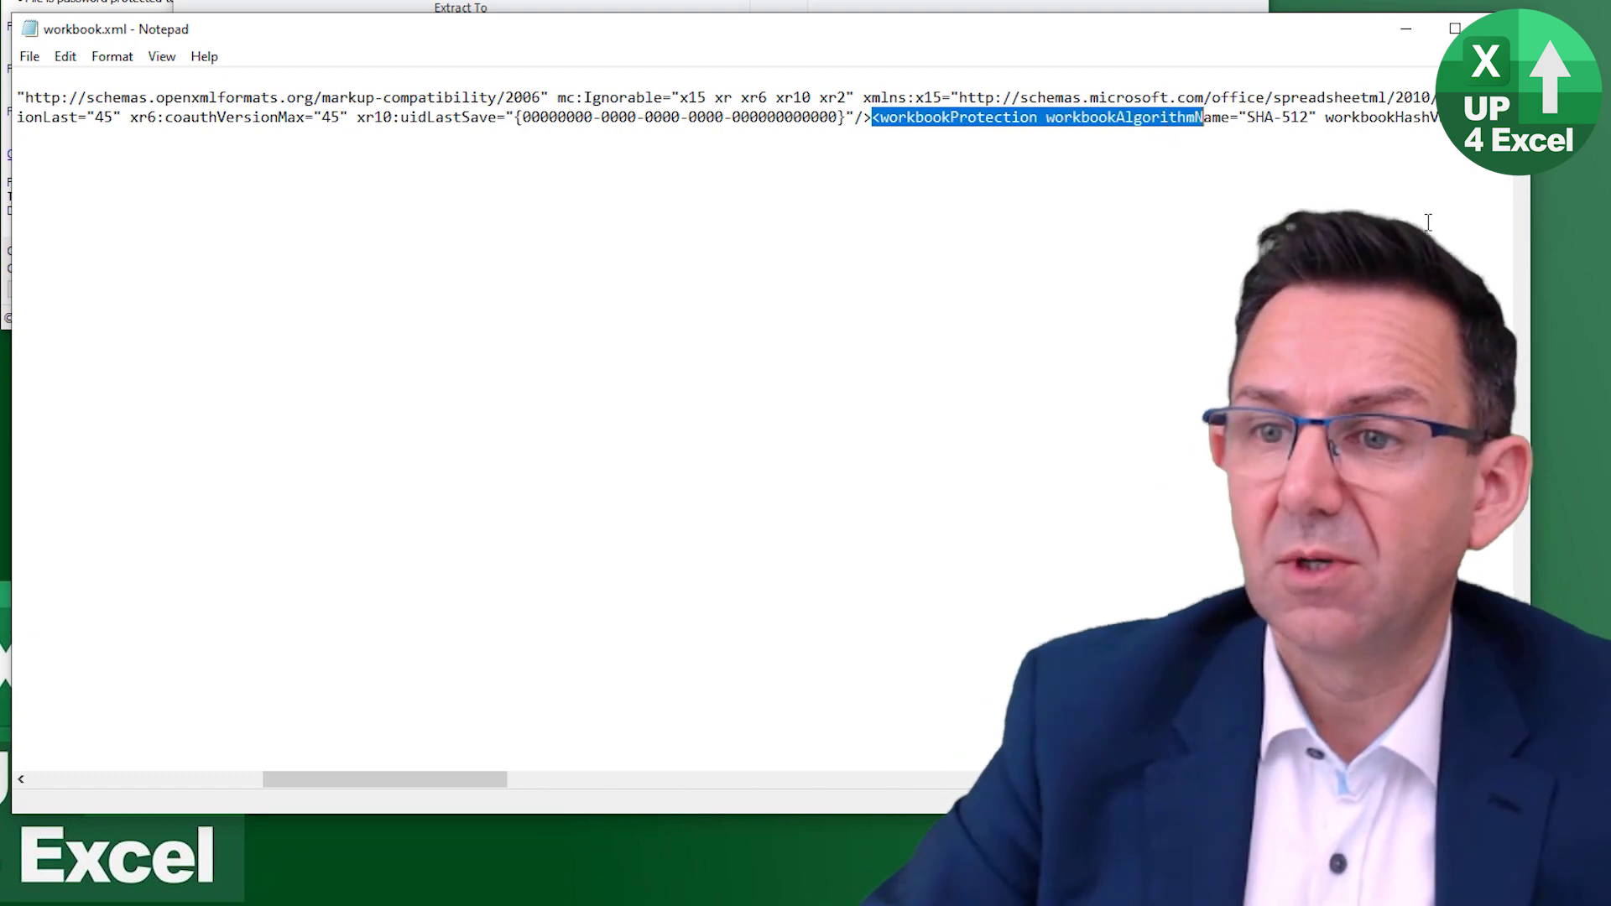
{"action": "key", "text": "shift+Right"}
{"action": "key", "text": "shift+Right"}
{"action": "key", "text": "shift+Right"}
{"action": "key", "text": "shift+Right"}
{"action": "key", "text": "shift+Right"}
{"action": "key", "text": "shift+Right"}
{"action": "key", "text": "shift+Right"}
{"action": "key", "text": "shift+Right"}
{"action": "key", "text": "shift+Right"}
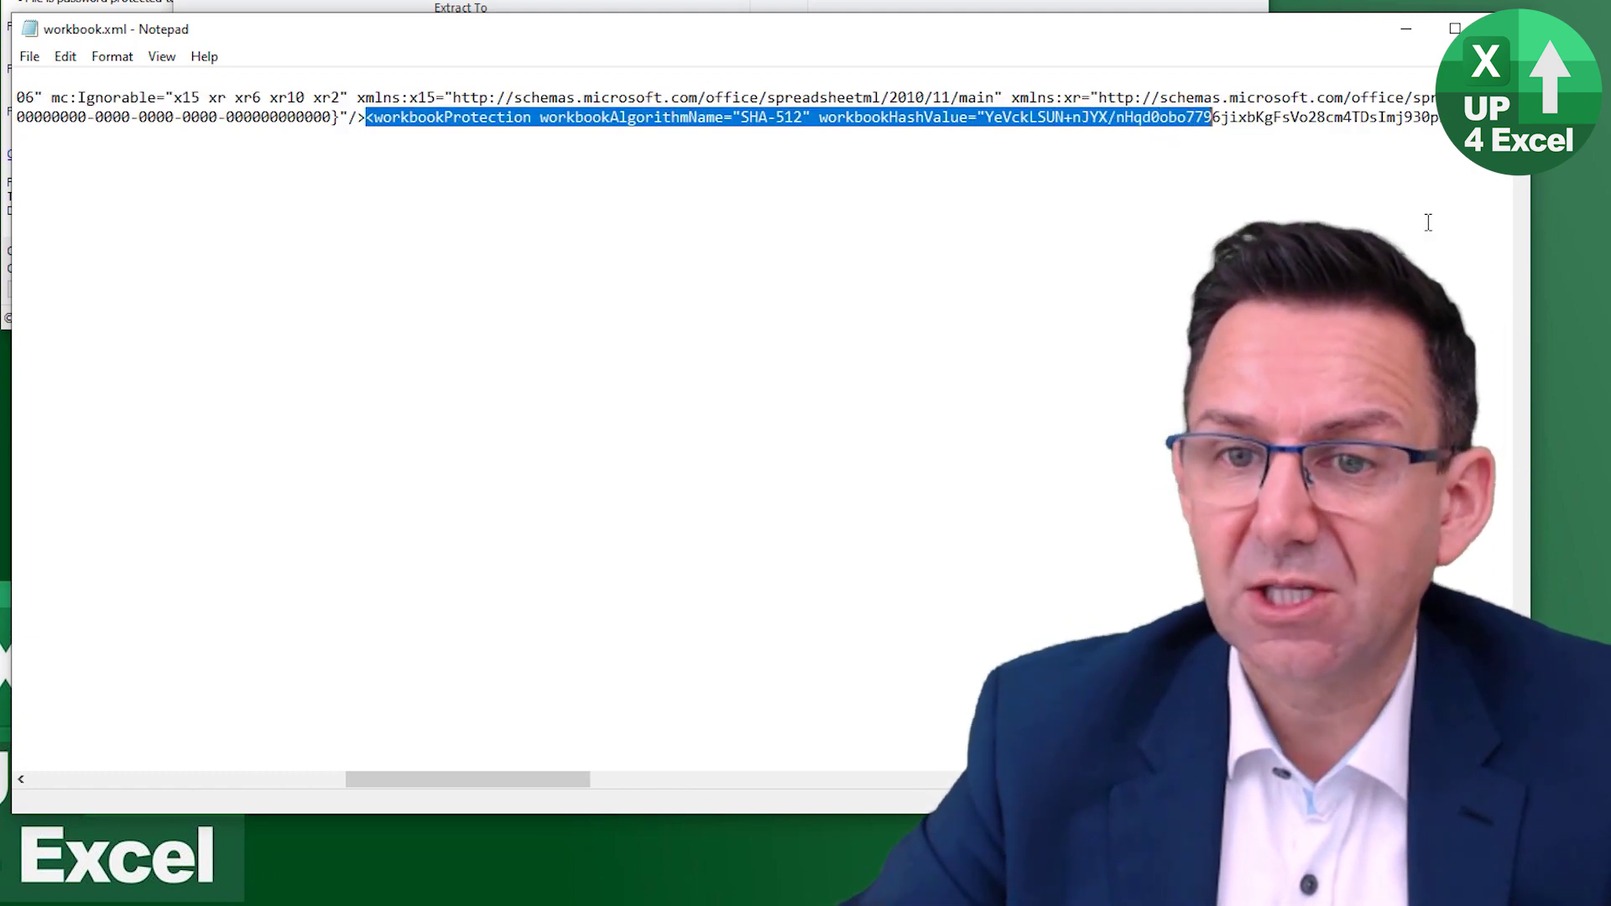
{"action": "key", "text": "ctrl+shift+Right"}
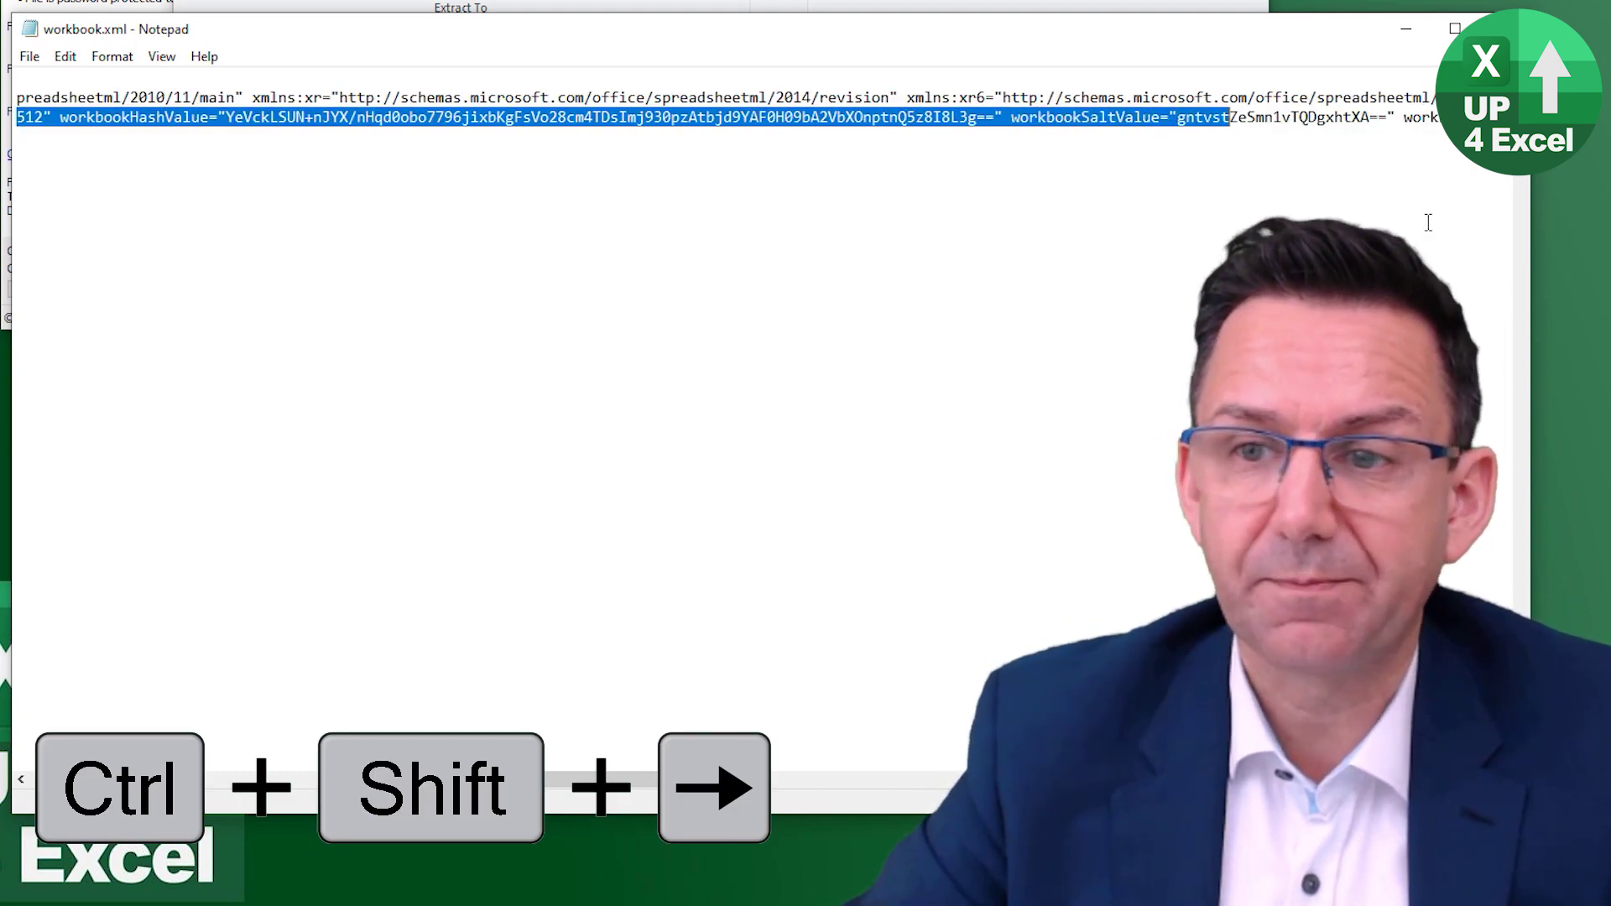
{"action": "key", "text": "ctrl+shift+Right"}
{"action": "key", "text": "ctrl+shift+Right"}
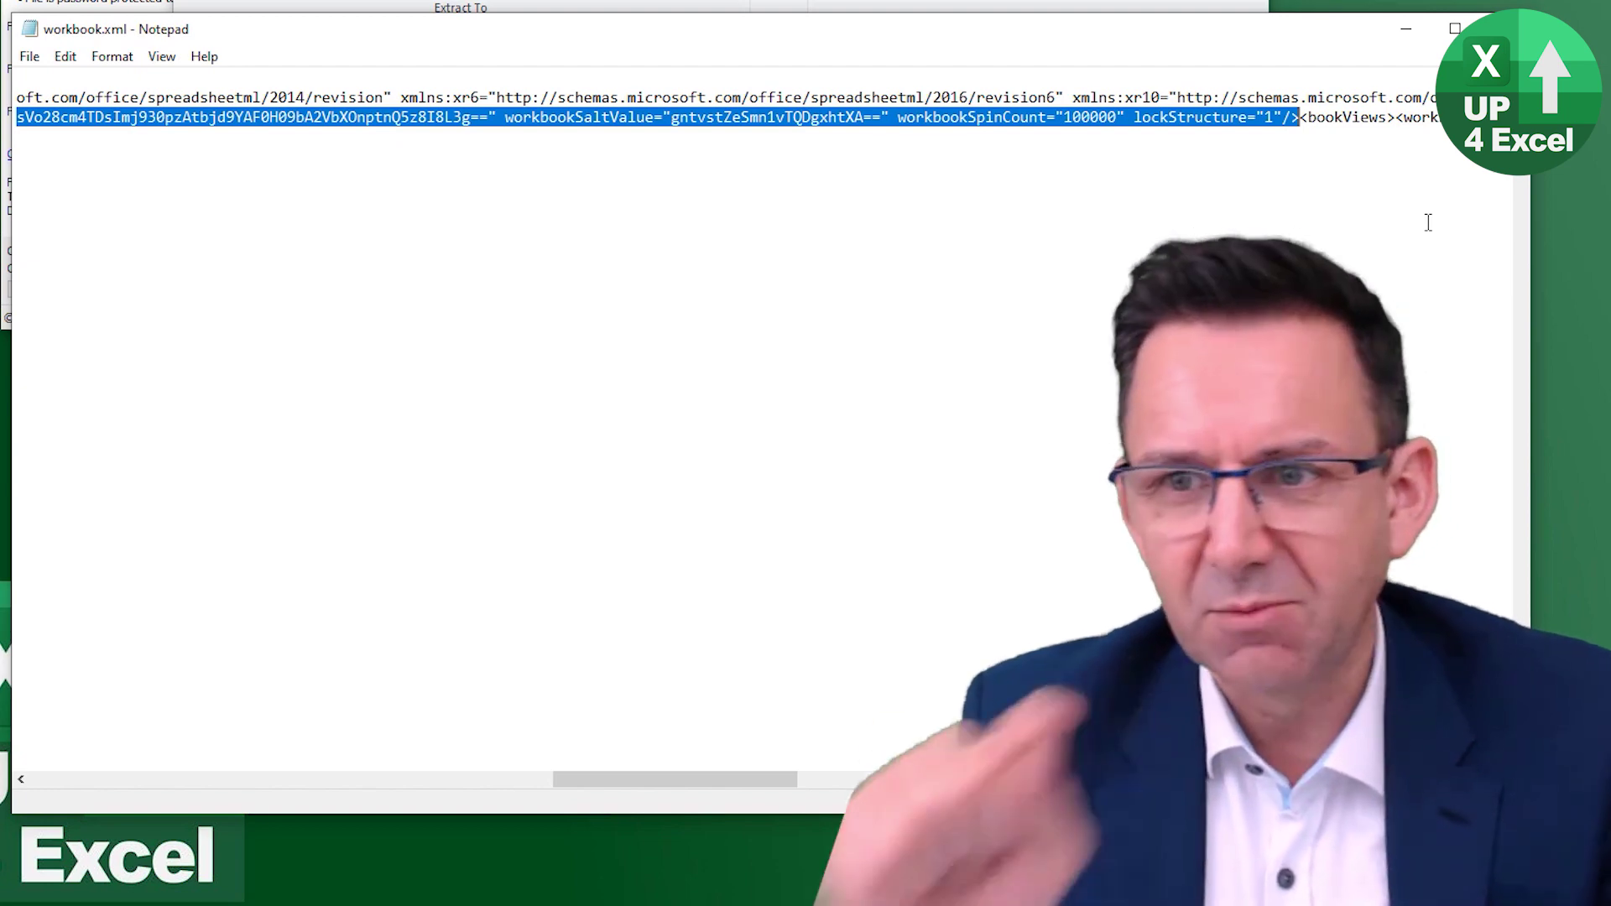
Delete the selected <workbookProtection …/> tag from workbook.xml
{"action": "key", "text": "Delete"}
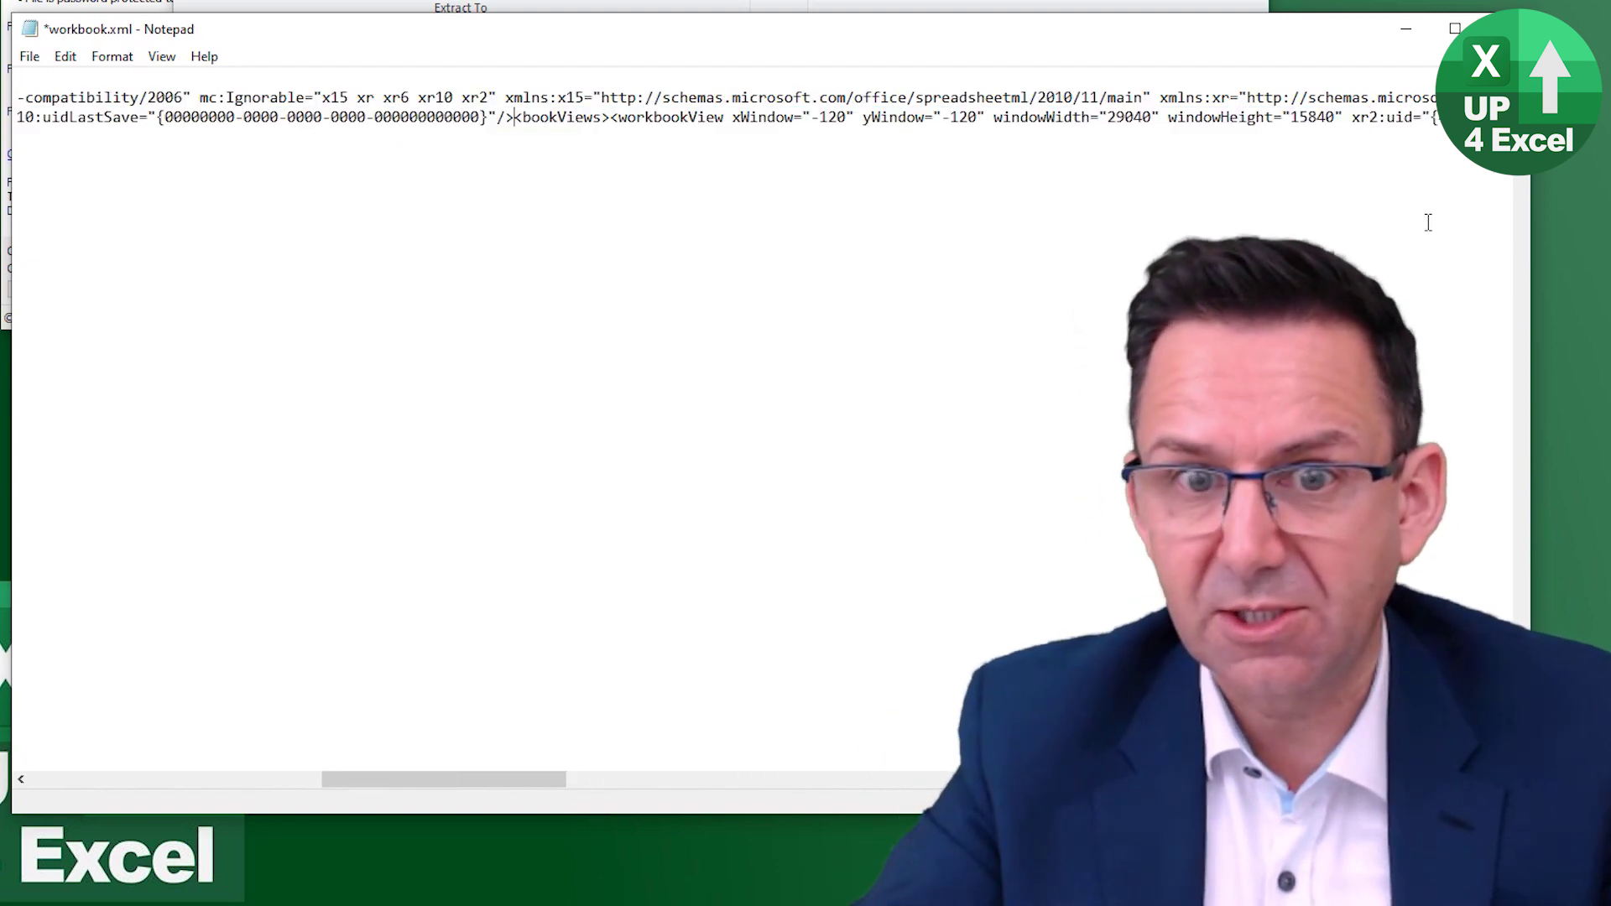